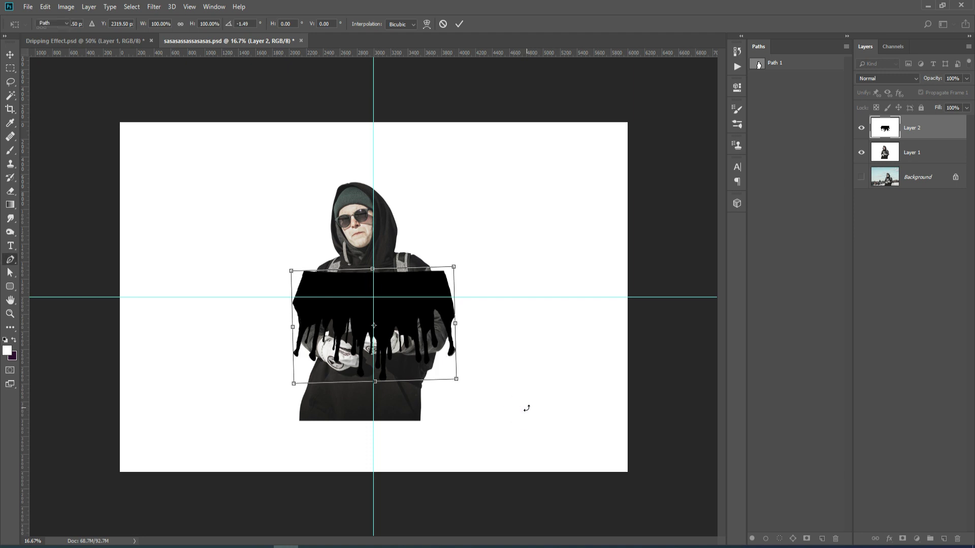
# Commit the drip shape's transform and add an inverted layer mask to Layer 1 from Layer 2's outline
pyautogui.press('Return')
pyautogui.keyDown('ctrl'); pyautogui.click(884, 127); pyautogui.keyUp('ctrl')
pyautogui.click(914, 152)
pyautogui.click(902, 539)
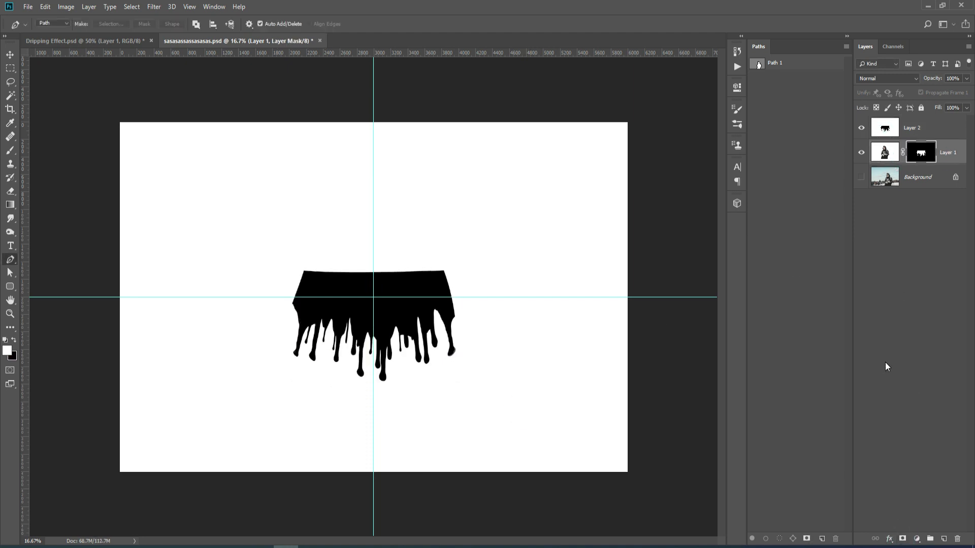
pyautogui.hotkey('ctrl', 'i')
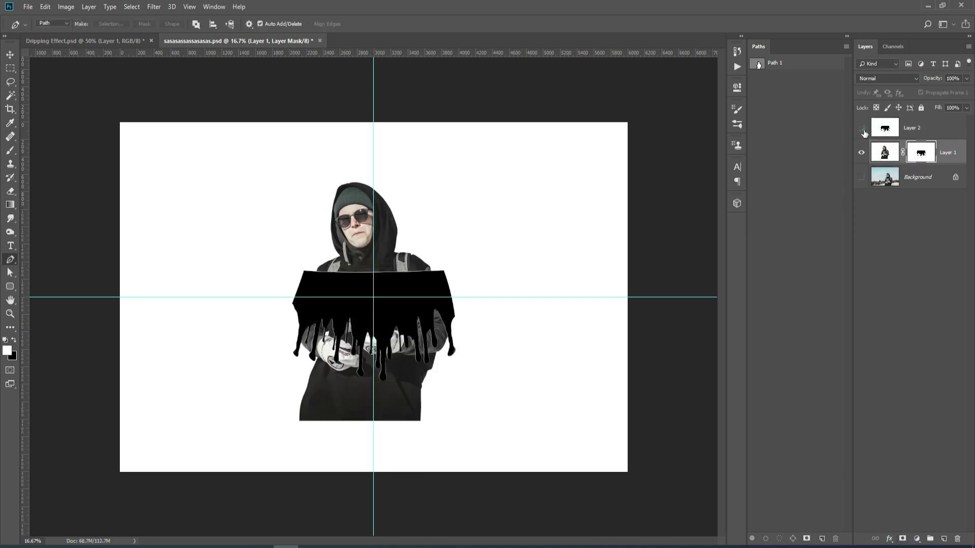
# Place Layer 2 hidden beneath Layer 1 and invert Layer 1's mask so only the drip-shaped area shows
pyautogui.click(861, 127)
pyautogui.click(918, 122)
pyautogui.hotkey('ctrl', '[')
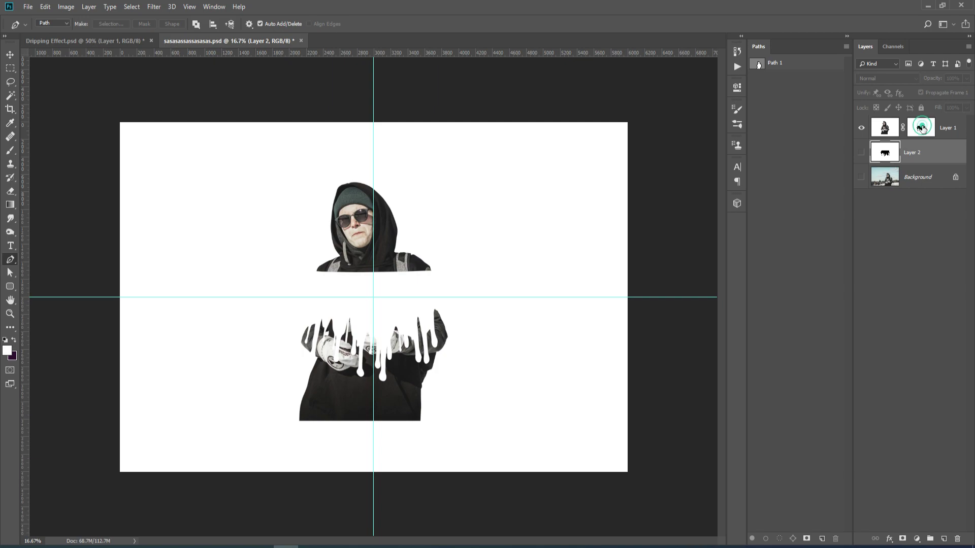
pyautogui.click(921, 128)
pyautogui.hotkey('ctrl', 'i')
# Switch to a soft round brush with 0% hardness and enlarge it to about 540 px
pyautogui.scroll(1, 369, 287)
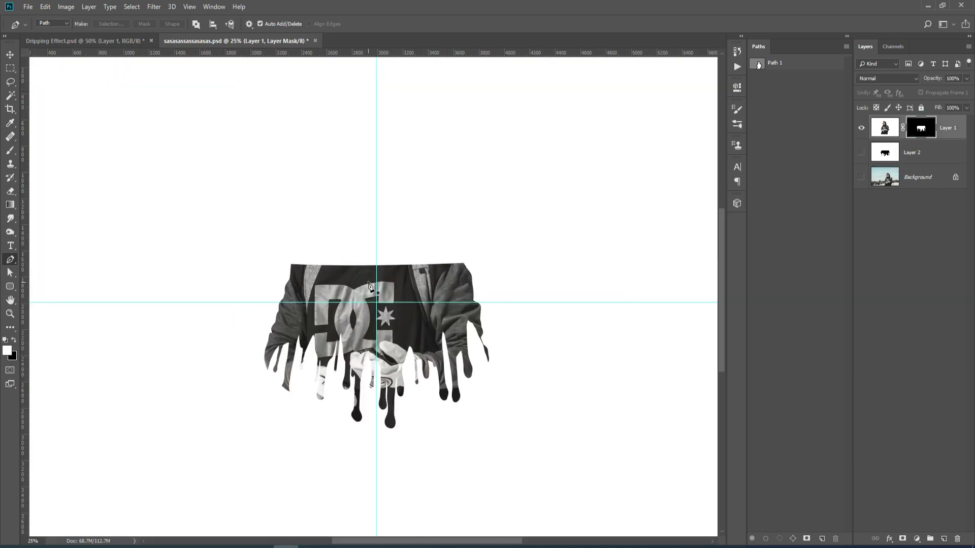
pyautogui.press('b')
pyautogui.rightClick(369, 286)
pyautogui.scroll(3, 727, 417)
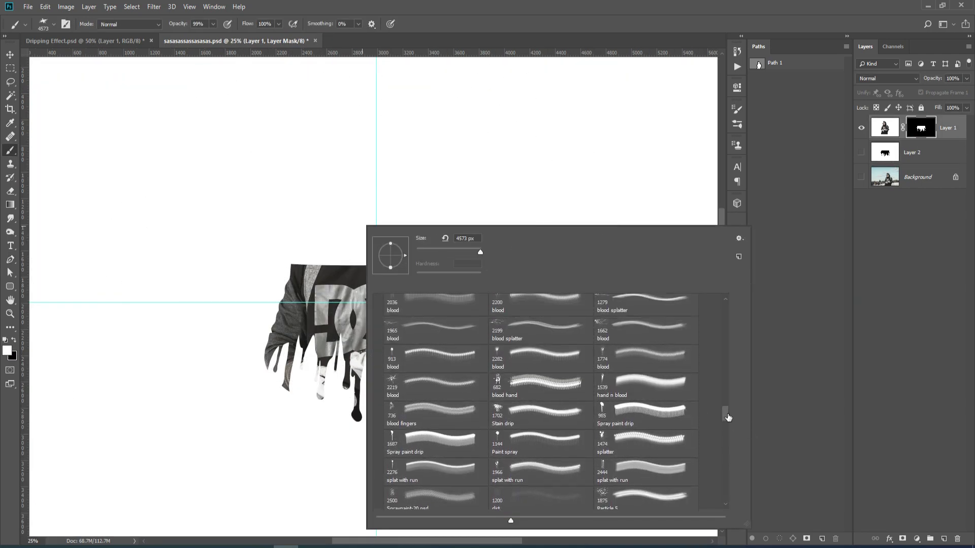
pyautogui.scroll(3, 728, 417)
pyautogui.moveTo(728, 418); pyautogui.dragTo(727, 291)
pyautogui.click(440, 321)
pyautogui.moveTo(350, 298); pyautogui.dragTo(358, 305)
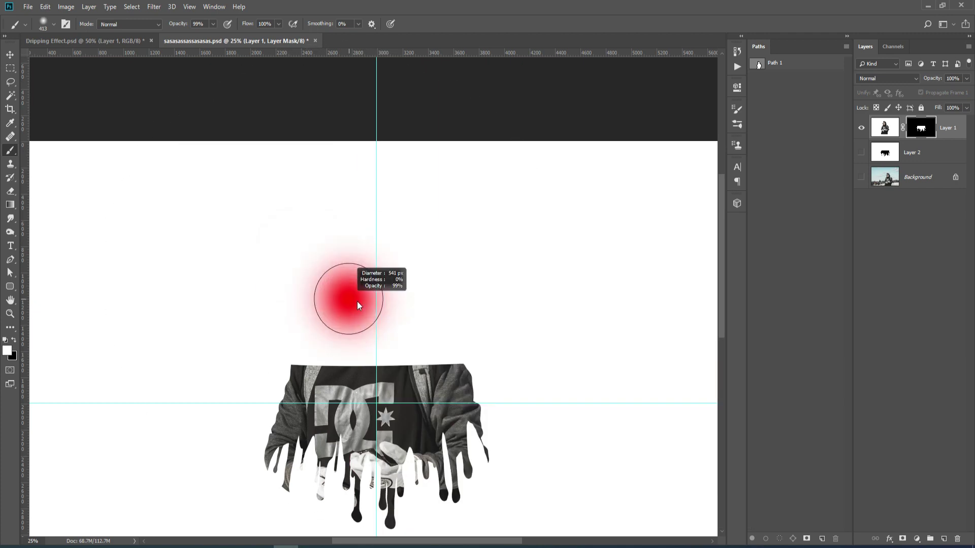
pyautogui.click(14, 339)
pyautogui.click(14, 358)
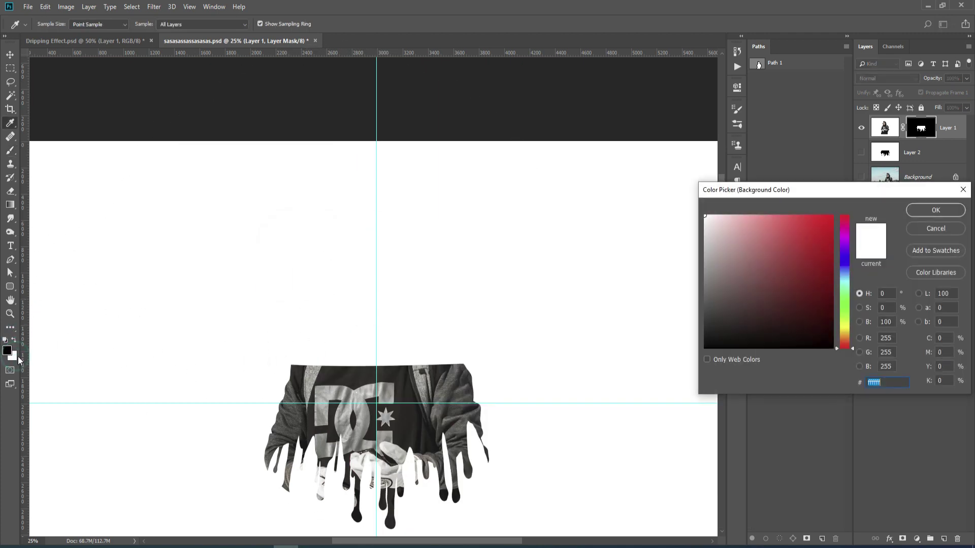
pyautogui.click(943, 231)
pyautogui.click(16, 361)
pyautogui.click(11, 349)
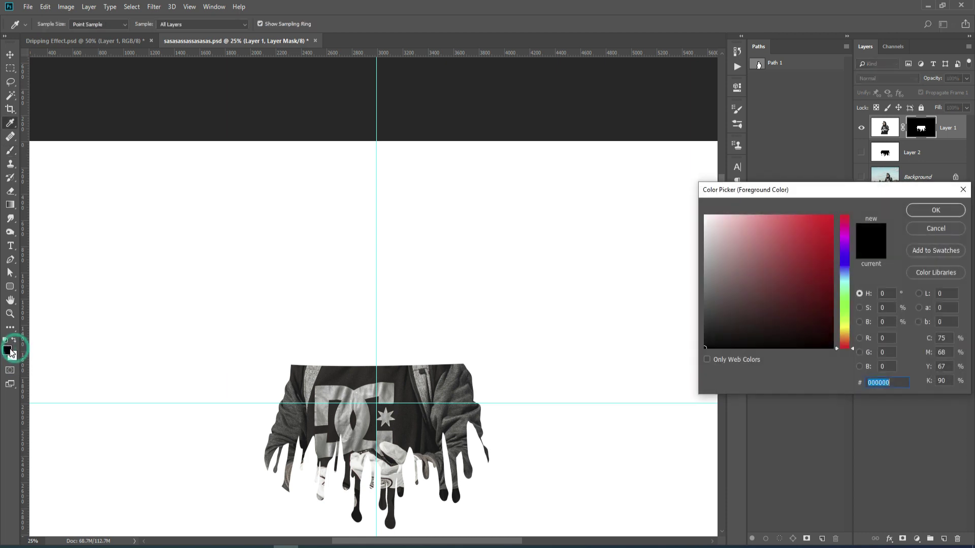
pyautogui.click(921, 229)
pyautogui.press('x')
# Paint white on Layer 1's mask above the drips to reveal the man's head and shoulders
pyautogui.moveTo(438, 350)
pyautogui.mouseDown()
pyautogui.moveTo(374, 348)
pyautogui.moveTo(392, 322)
pyautogui.moveTo(446, 348)
pyautogui.moveTo(435, 337)
pyautogui.moveTo(316, 350)
pyautogui.moveTo(429, 342)
pyautogui.moveTo(389, 242)
pyautogui.moveTo(342, 203)
pyautogui.moveTo(403, 300)
pyautogui.moveTo(442, 319)
pyautogui.moveTo(275, 342)
pyautogui.moveTo(401, 314)
pyautogui.mouseUp()
pyautogui.keyDown('alt'); pyautogui.click(459, 324); pyautogui.keyUp('alt')
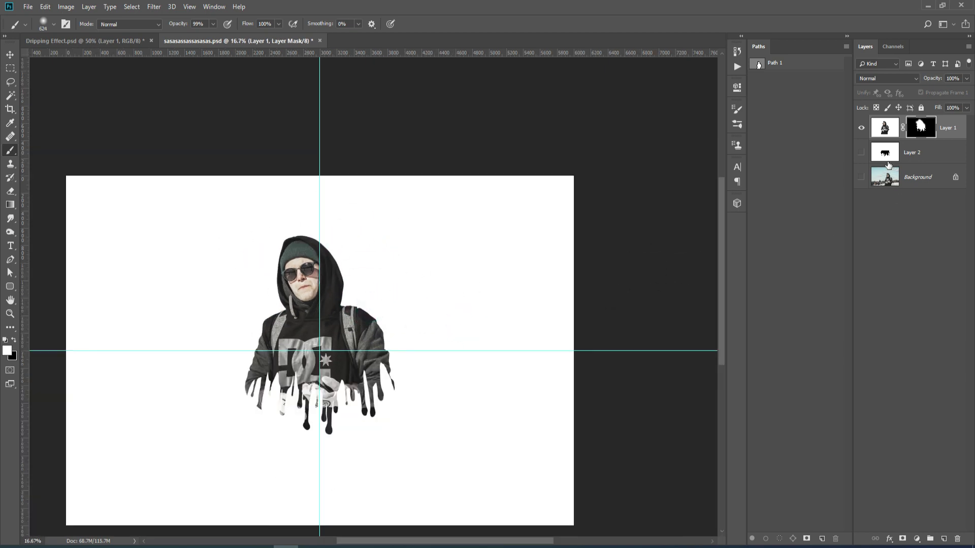
# Load Layer 1's mask as a selection, paint the drips on the layer image dark grey, and deselect
pyautogui.click(885, 130)
pyautogui.press('c')
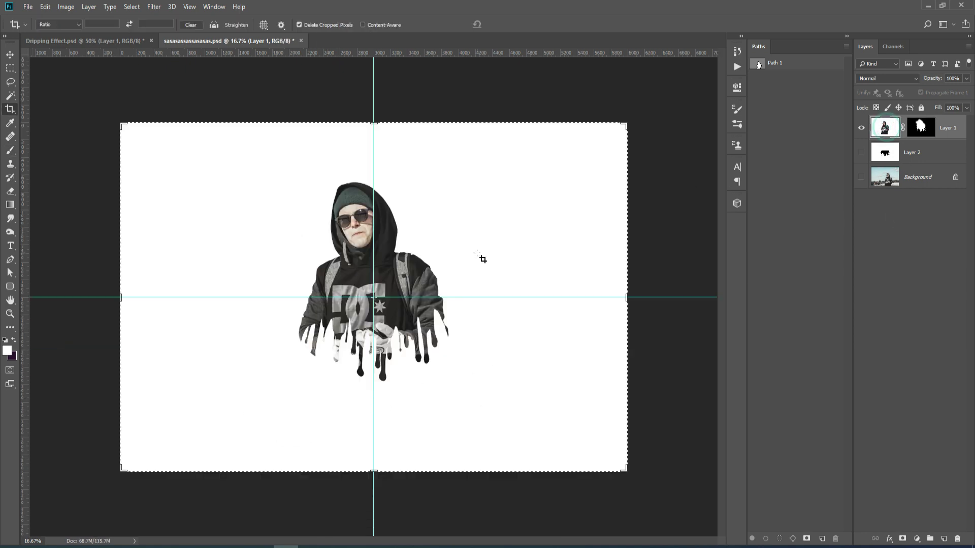
pyautogui.press('b')
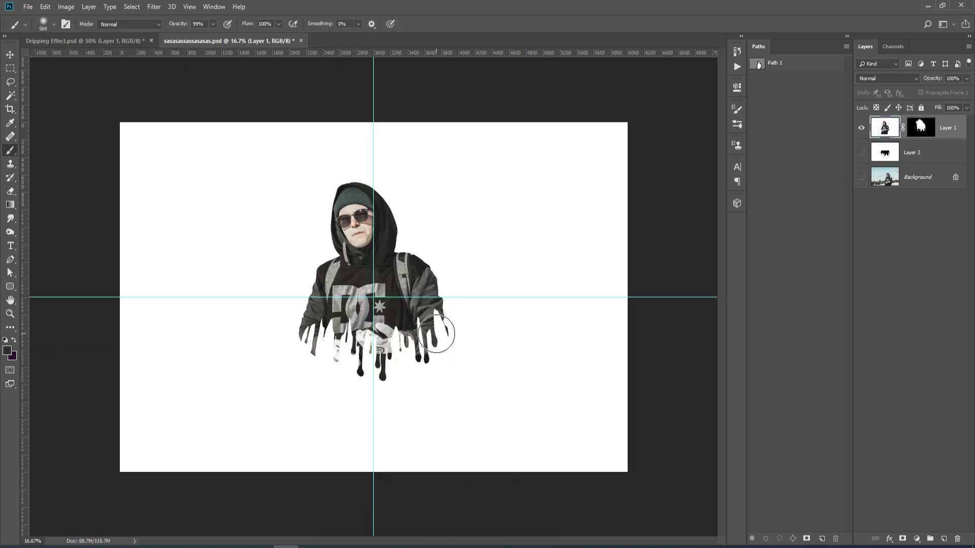
pyautogui.click(434, 333)
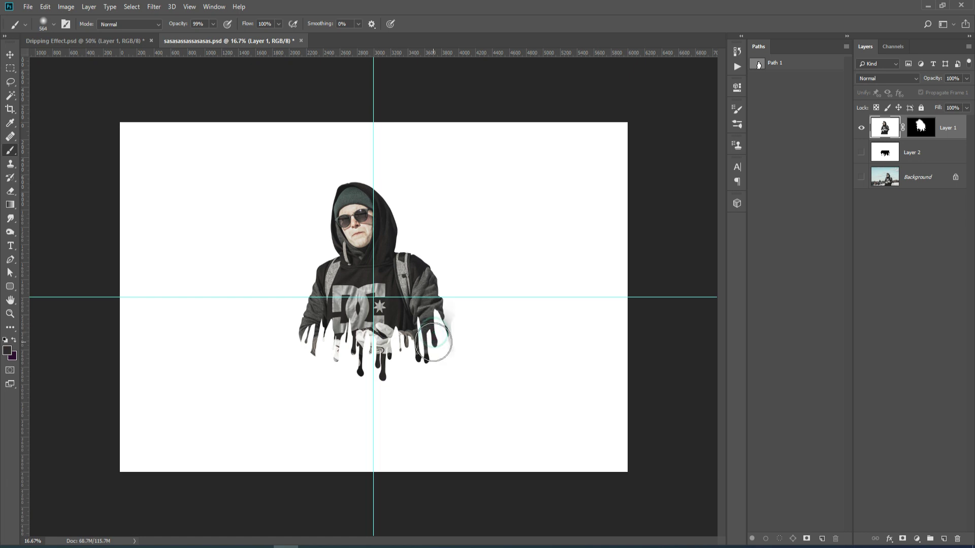
pyautogui.keyDown('ctrl'); pyautogui.click(920, 136); pyautogui.keyUp('ctrl')
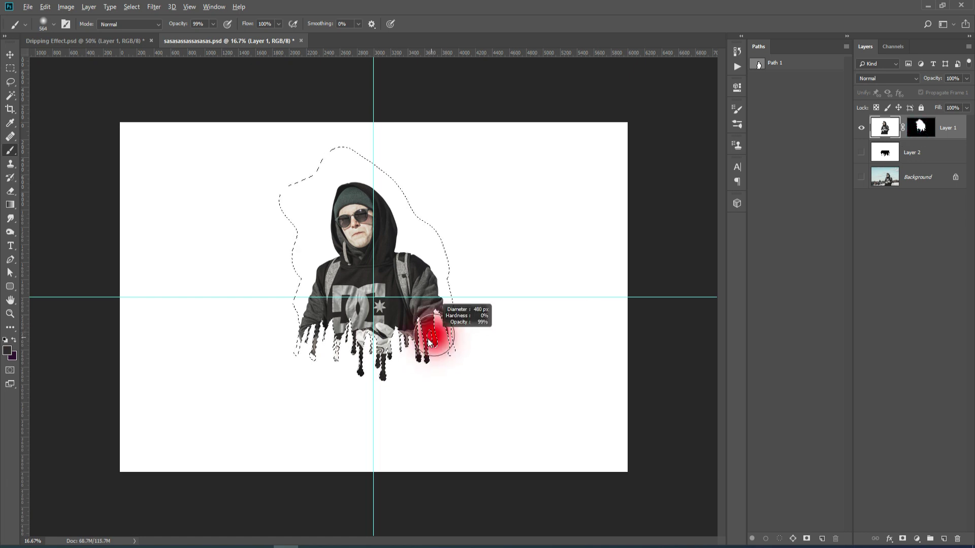
pyautogui.keyDown('alt'); pyautogui.rightClick(379, 367); pyautogui.keyUp('alt')
pyautogui.moveTo(367, 351)
pyautogui.mouseDown()
pyautogui.moveTo(306, 352)
pyautogui.moveTo(306, 372)
pyautogui.moveTo(291, 360)
pyautogui.mouseUp()
pyautogui.hotkey('ctrl', 'd')
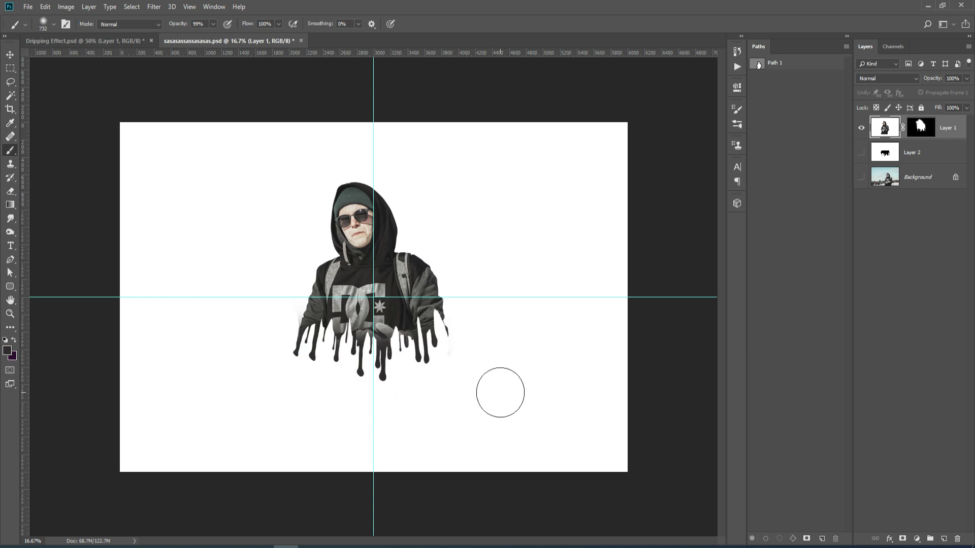
# Move Layer 1's image down inside its unlinked mask with Free Transform
pyautogui.hotkey('ctrl', '+')
pyautogui.press('e')
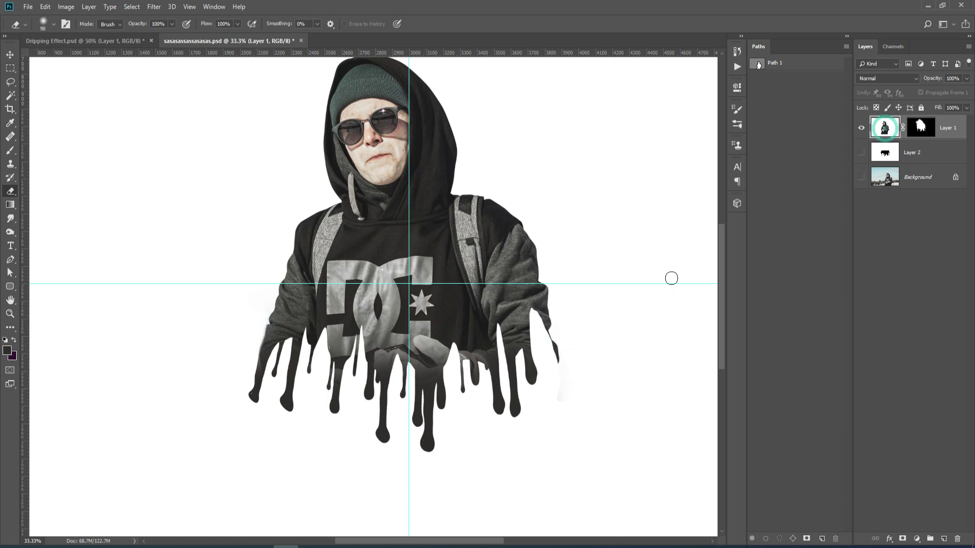
pyautogui.hotkey('ctrl', 't')
pyautogui.moveTo(428, 322)
pyautogui.mouseDown()
pyautogui.moveTo(420, 322)
pyautogui.moveTo(419, 350)
pyautogui.mouseUp()
pyautogui.press('Return')
pyautogui.hotkey('ctrl', 't')
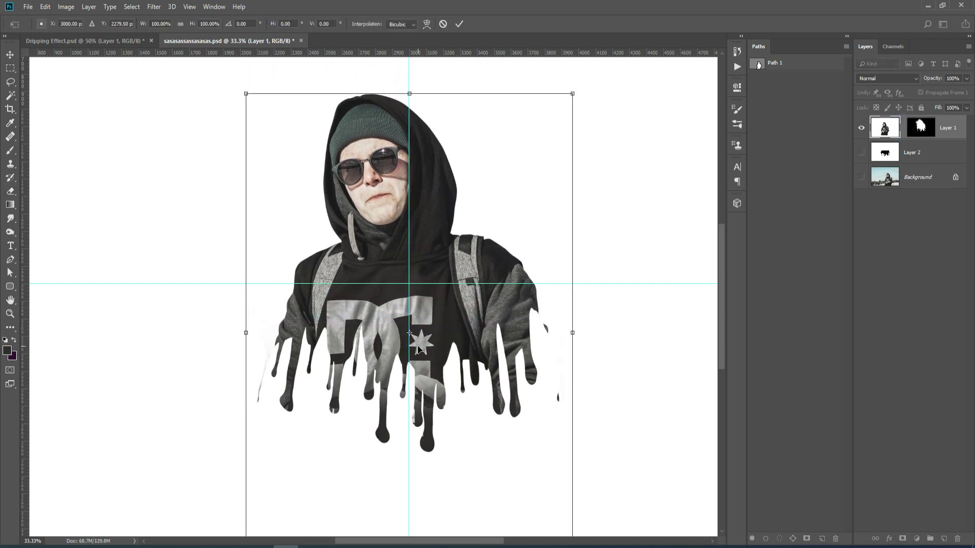
pyautogui.press('Return')
# Paint dark grey over the lower shirt and the central and left drips, lowering the brush opacity to 30%
pyautogui.hotkey('ctrl', '0')
pyautogui.press('e')
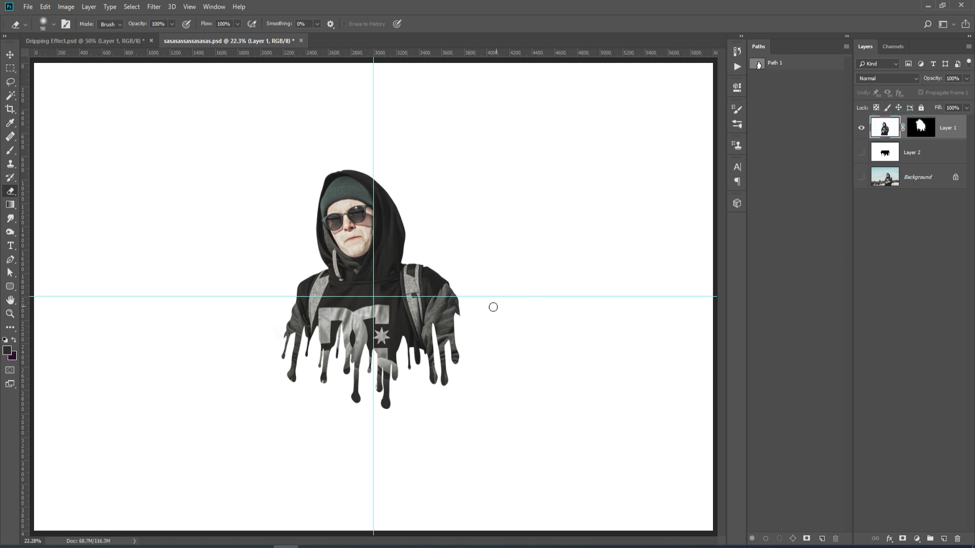
pyautogui.press('b')
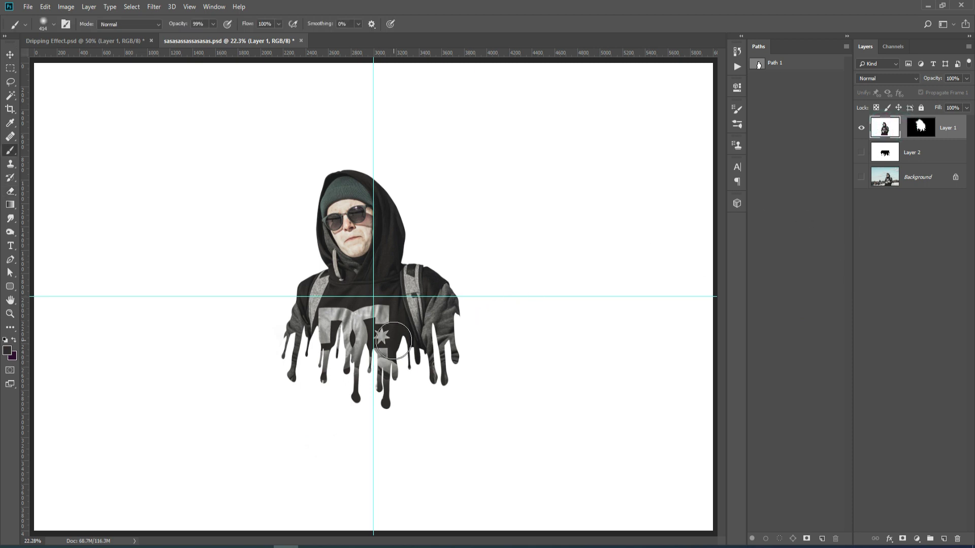
pyautogui.moveTo(388, 364)
pyautogui.mouseDown()
pyautogui.moveTo(381, 388)
pyautogui.moveTo(357, 386)
pyautogui.moveTo(341, 351)
pyautogui.moveTo(321, 377)
pyautogui.moveTo(426, 378)
pyautogui.moveTo(427, 392)
pyautogui.moveTo(327, 403)
pyautogui.moveTo(324, 383)
pyautogui.moveTo(293, 378)
pyautogui.mouseUp()
pyautogui.keyDown('alt'); pyautogui.rightClick(357, 386); pyautogui.keyUp('alt')
pyautogui.press('3')
pyautogui.keyDown('alt'); pyautogui.rightClick(325, 382); pyautogui.keyUp('alt')
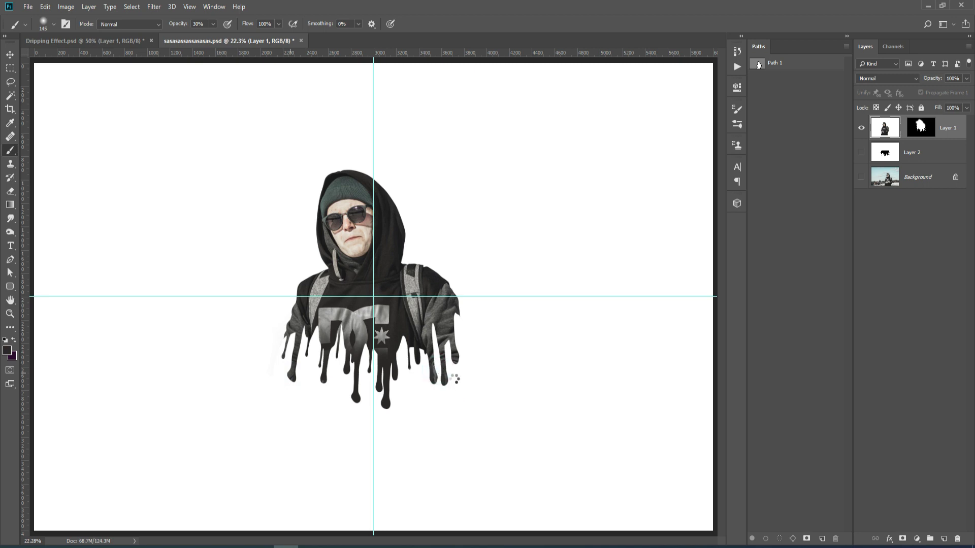
# Shade the drips on the figure's right side dark grey with the soft brush at 30% opacity
pyautogui.rightClick(446, 356)
pyautogui.rightClick(439, 356)
pyautogui.keyDown('alt'); pyautogui.rightClick(447, 350); pyautogui.keyUp('alt')
pyautogui.moveTo(450, 379)
pyautogui.mouseDown()
pyautogui.moveTo(450, 355)
pyautogui.moveTo(438, 397)
pyautogui.mouseUp()
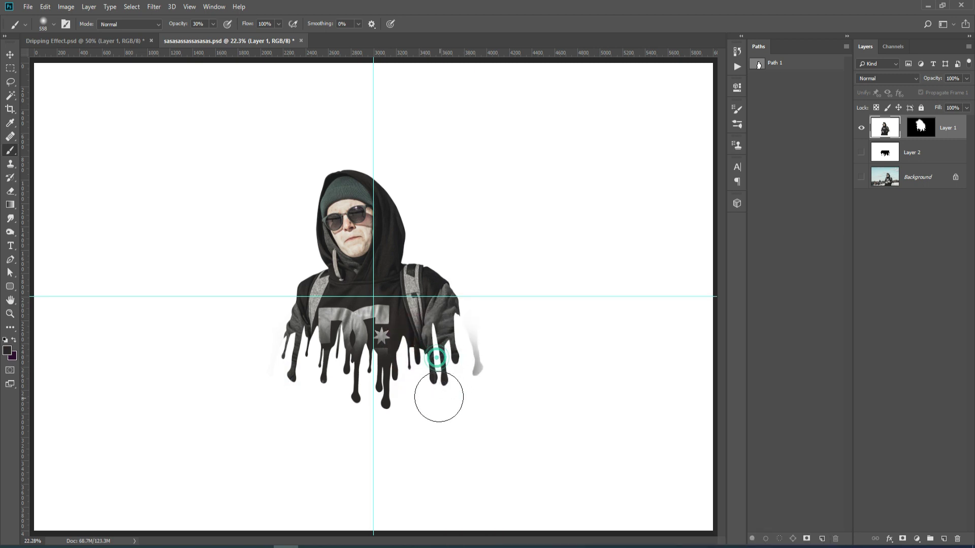
pyautogui.keyDown('alt'); pyautogui.rightClick(437, 371); pyautogui.keyUp('alt')
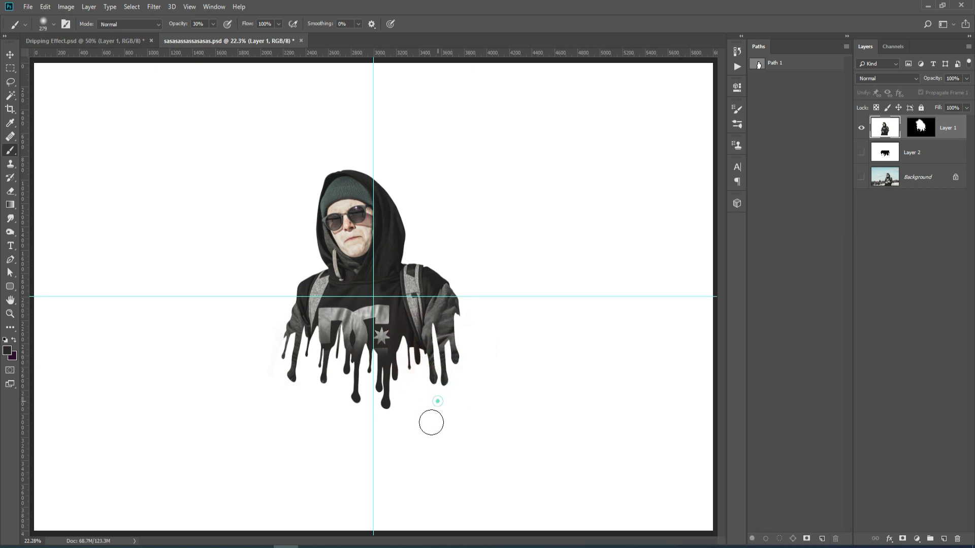
pyautogui.click(924, 153)
pyautogui.click(862, 153)
pyautogui.keyDown('ctrl'); pyautogui.click(885, 151); pyautogui.keyUp('ctrl')
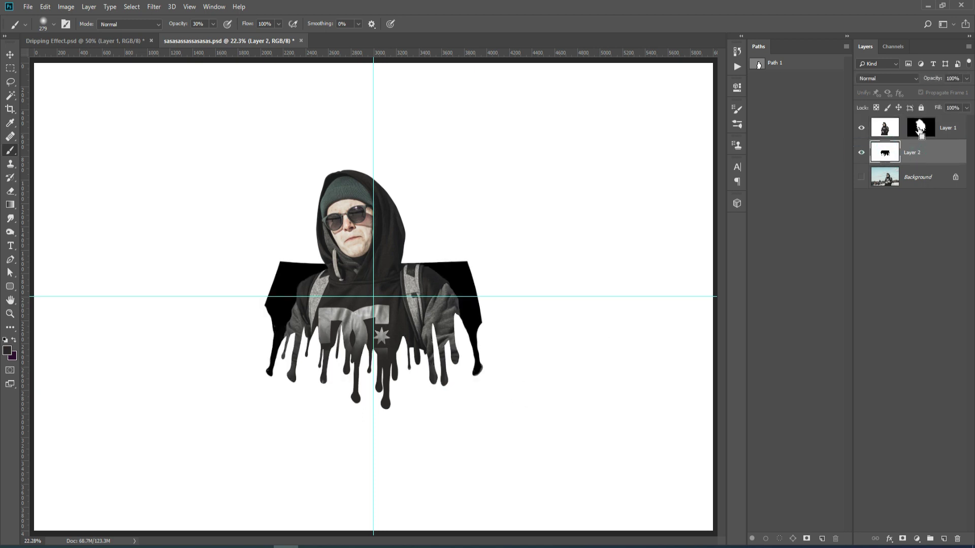
pyautogui.keyDown('ctrl'); pyautogui.click(919, 128); pyautogui.keyUp('ctrl')
pyautogui.click(862, 153)
pyautogui.hotkey('ctrl', 'd')
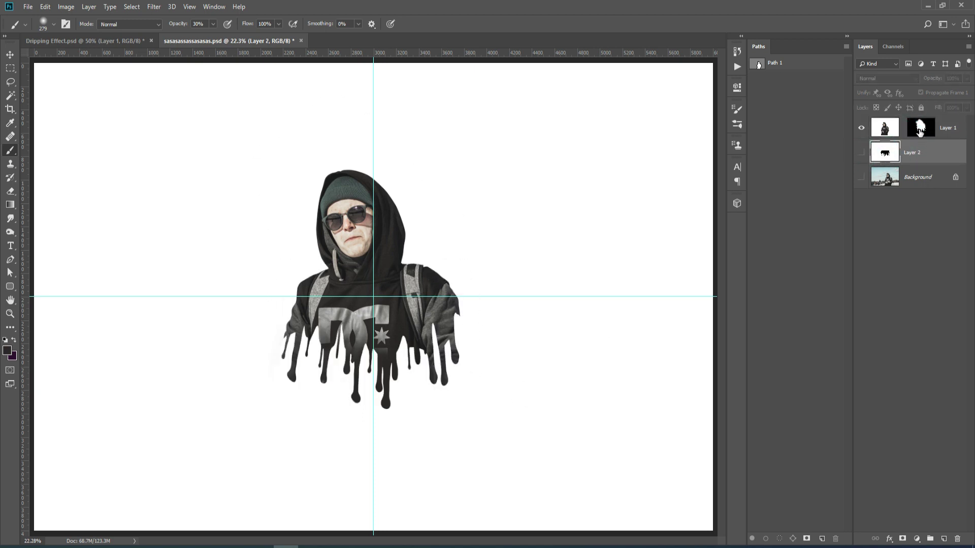
# Duplicate Layer 1 and apply the layer mask on the copy
pyautogui.moveTo(948, 128); pyautogui.dragTo(944, 539)
pyautogui.rightClick(921, 129)
pyautogui.click(909, 156)
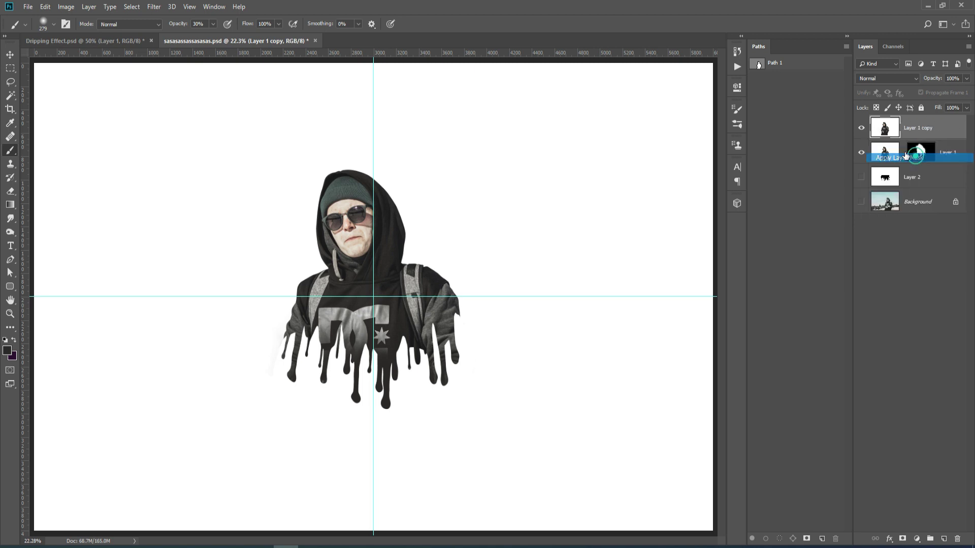
# Load Layer 1 copy's outline as a selection and limit it to the dripping lower part with the Lasso
pyautogui.keyDown('ctrl'); pyautogui.click(881, 132); pyautogui.keyUp('ctrl')
pyautogui.press('l')
pyautogui.moveTo(486, 388)
pyautogui.mouseDown()
pyautogui.moveTo(453, 297)
pyautogui.moveTo(488, 389)
pyautogui.mouseUp()
# Add a dark grey Solid Color fill layer from the selection directly above Layer 2
pyautogui.click(914, 177)
pyautogui.hotkey('ctrl', 'shift', 'alt', 'n')
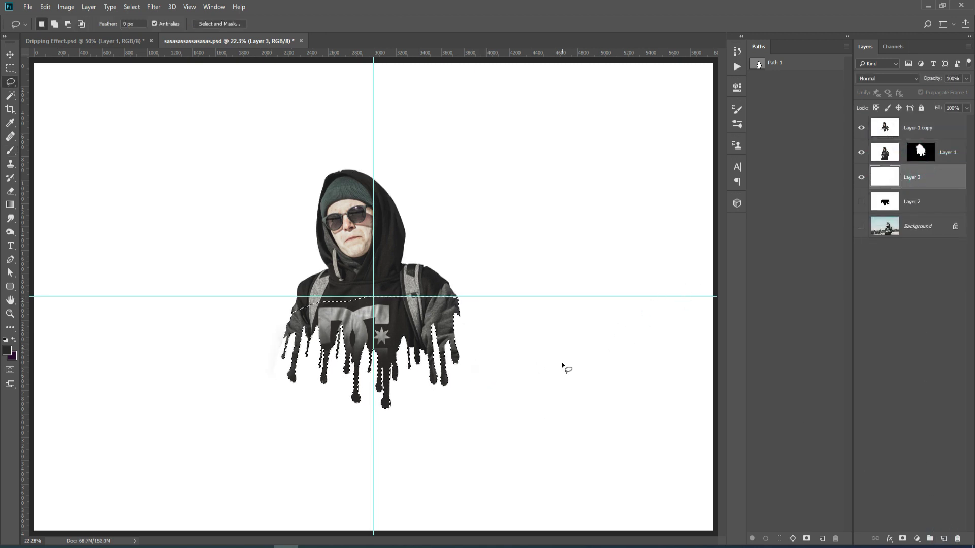
pyautogui.click(916, 539)
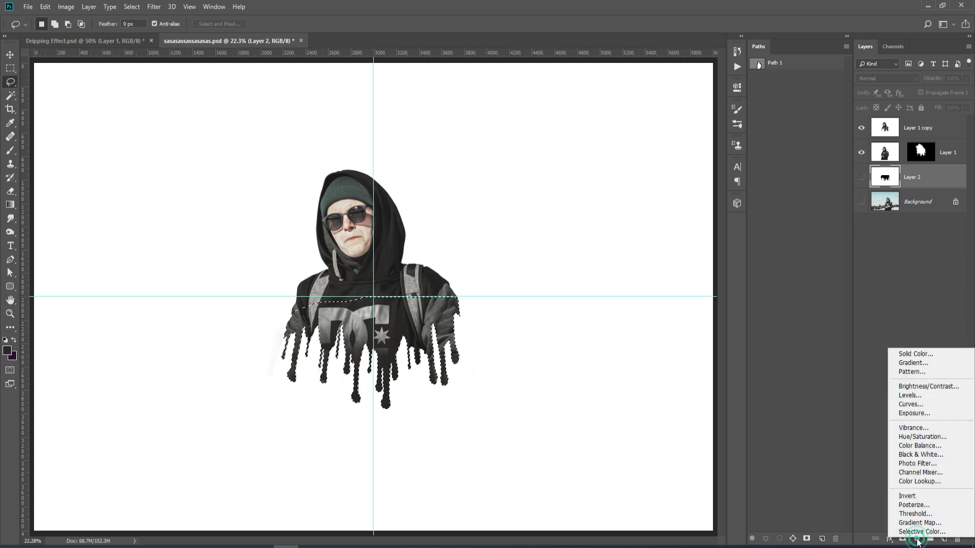
pyautogui.click(909, 355)
pyautogui.press('Return')
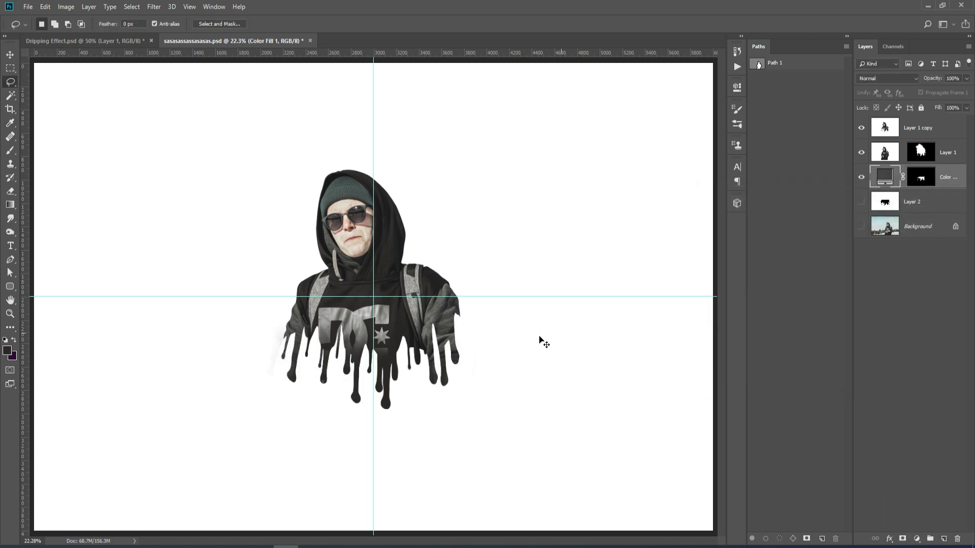
# Nudge the drip-shaped fill layer down eight increments with Free Transform to offset it below the drips
pyautogui.hotkey('ctrl', 't')
pyautogui.press('Down')
pyautogui.press('Down')
pyautogui.press('Down')
pyautogui.press('Down')
pyautogui.press('Down')
pyautogui.press('Down')
pyautogui.press('Down')
pyautogui.press('Down')
pyautogui.press('Return')
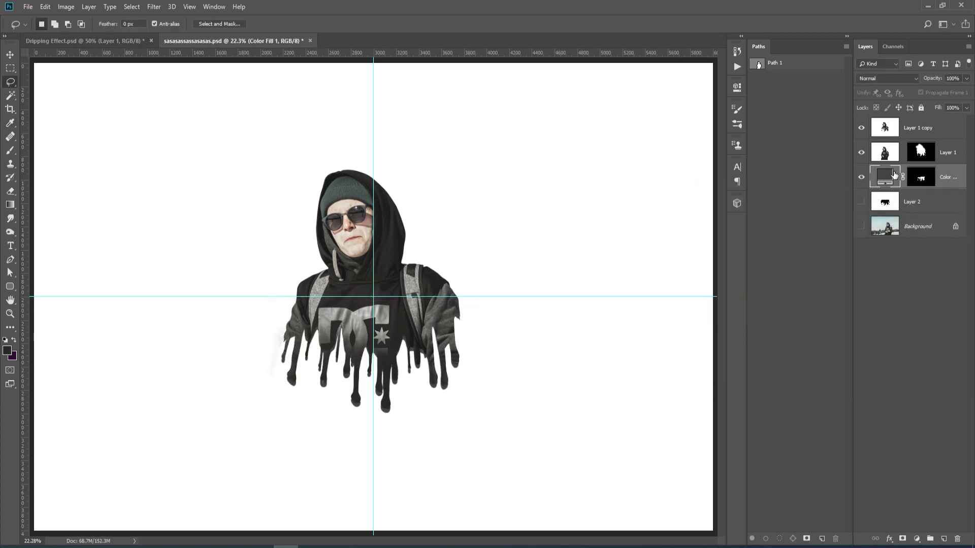
# Recolour the drip-shaped fill layer to light grey #a09795
pyautogui.doubleClick(894, 175)
pyautogui.moveTo(734, 297)
pyautogui.mouseDown()
pyautogui.moveTo(703, 285)
pyautogui.moveTo(712, 264)
pyautogui.mouseUp()
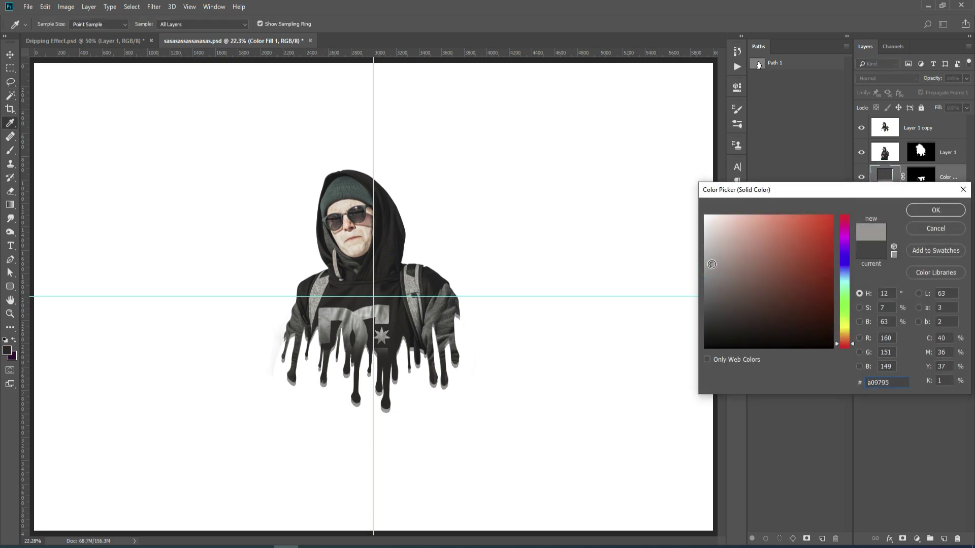
pyautogui.press('Return')
pyautogui.press('l')
# Add a muted blue Solid Color fill layer above Layer 2 as the backdrop
pyautogui.click(916, 207)
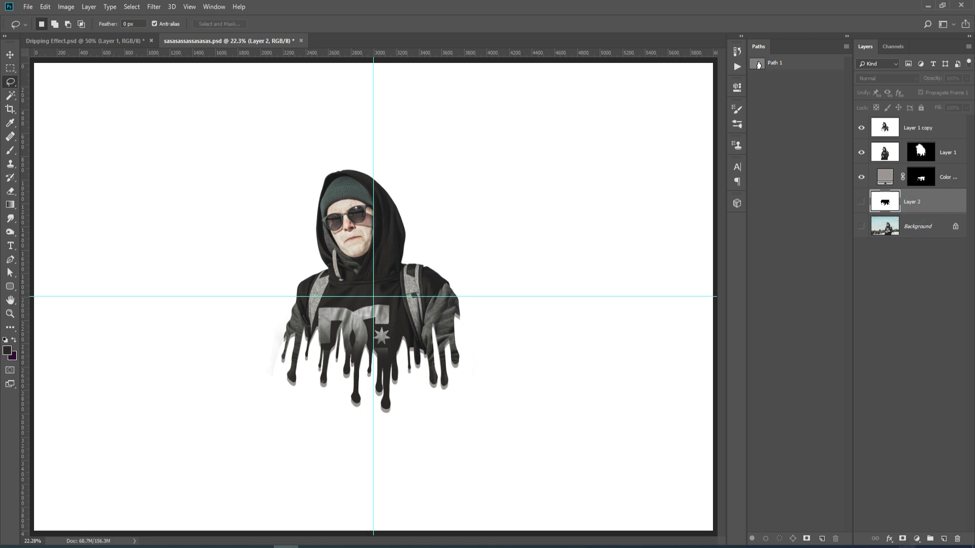
pyautogui.click(916, 539)
pyautogui.click(914, 349)
pyautogui.click(775, 250)
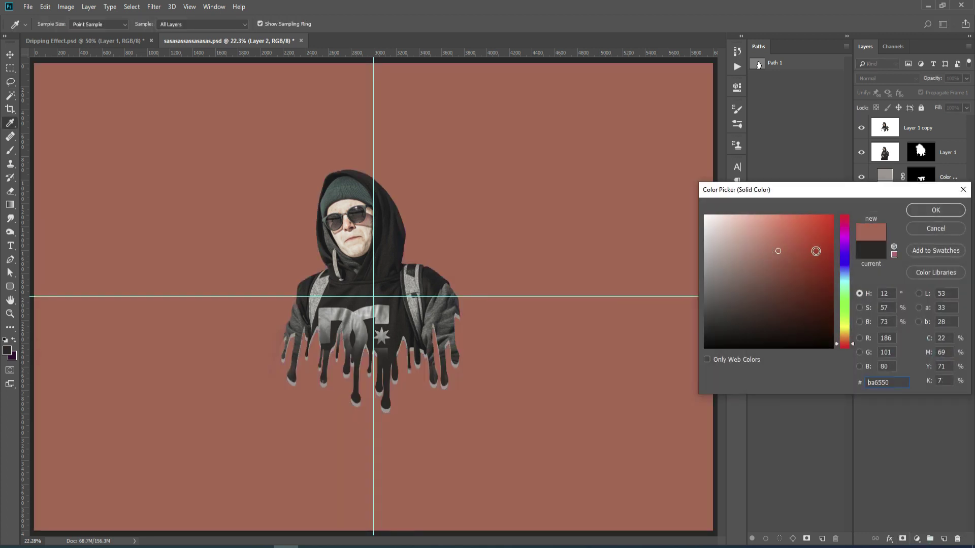
pyautogui.click(847, 276)
pyautogui.click(930, 212)
# Erase the leftover paint smudges beside the figure's left-hand sleeve on Layer 1's mask and hide Layer 1 copy
pyautogui.click(922, 176)
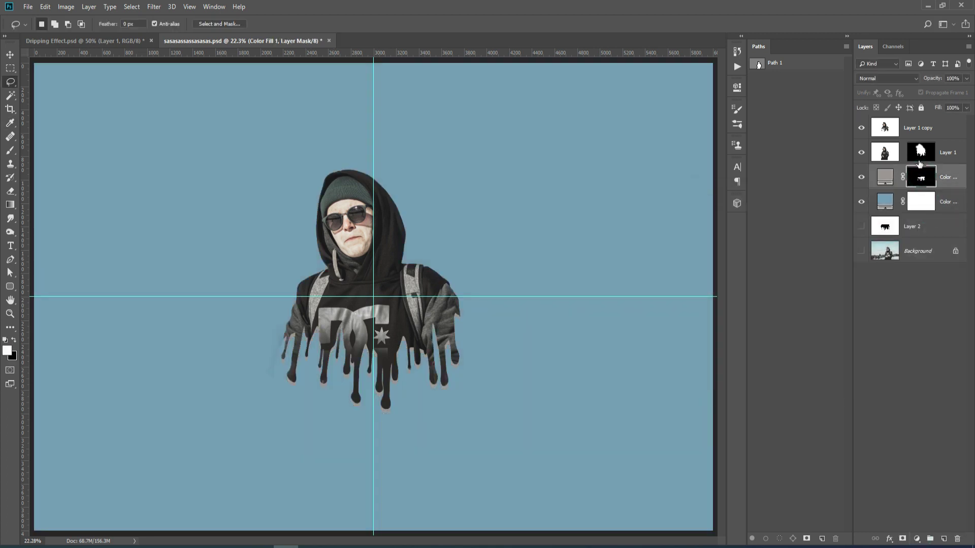
pyautogui.click(922, 153)
pyautogui.keyDown('ctrl'); pyautogui.click(310, 368); pyautogui.keyUp('ctrl')
pyautogui.keyDown('ctrl'); pyautogui.click(304, 364); pyautogui.keyUp('ctrl')
pyautogui.press('e')
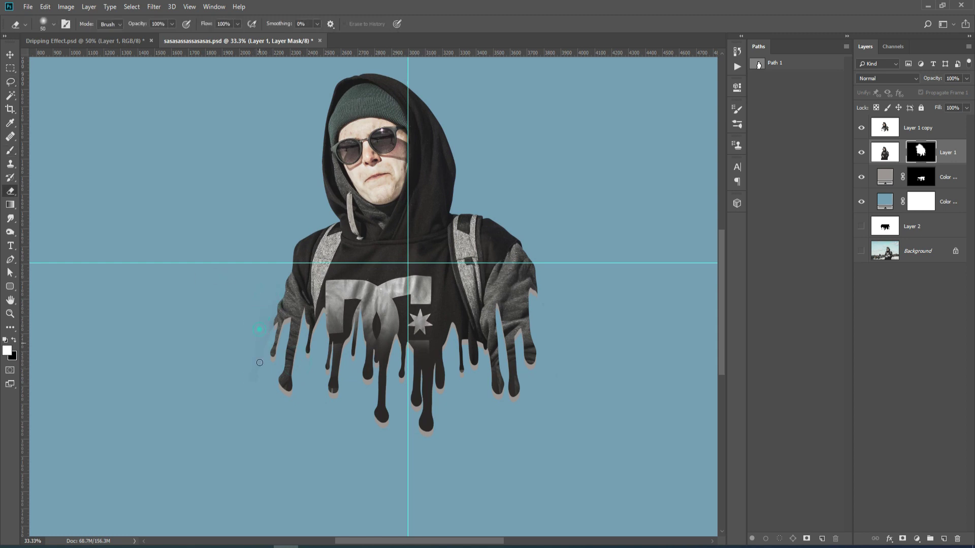
pyautogui.click(902, 131)
pyautogui.click(862, 130)
pyautogui.click(924, 154)
pyautogui.scroll(-2, 506, 317)
pyautogui.scroll(2, 418, 351)
# Recolour the drip-shaped fill layer to a darker grey
pyautogui.click(944, 181)
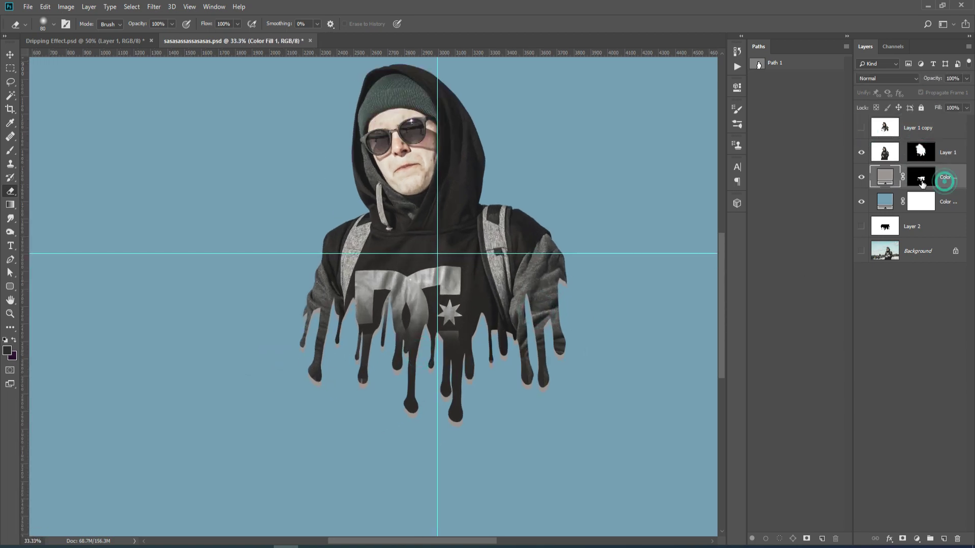
pyautogui.doubleClick(884, 179)
pyautogui.click(708, 289)
pyautogui.press('Return')
pyautogui.press('e')
pyautogui.hotkey('ctrl', '0')
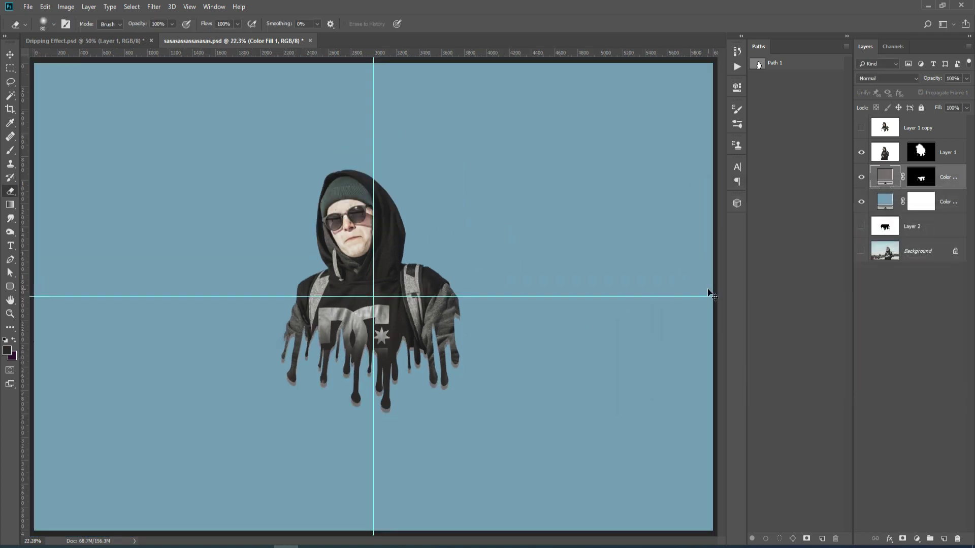
# Add a new empty layer directly above the blue background fill layer
pyautogui.click(926, 225)
pyautogui.click(945, 203)
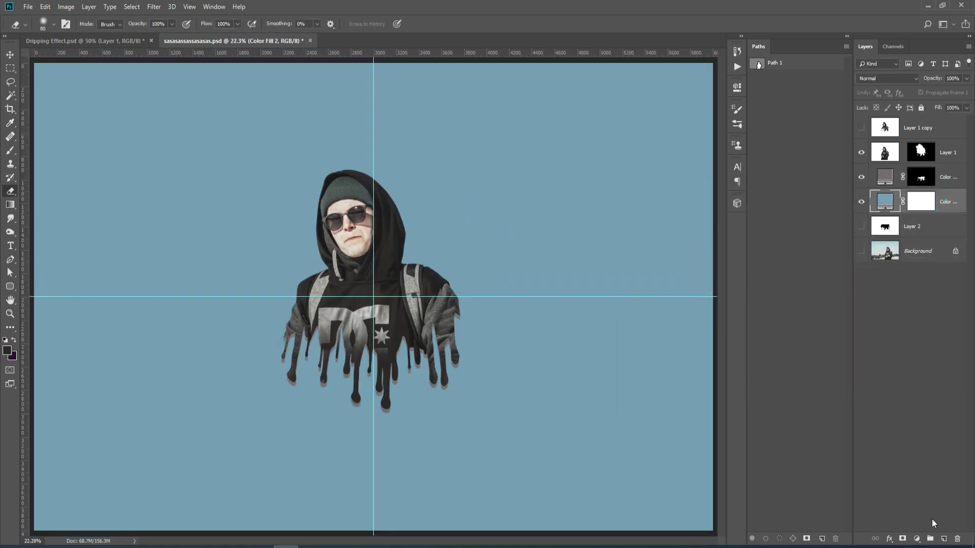
pyautogui.click(942, 538)
# Group Layer 1 copy and Layer 1, and move the drip-shaped colour fill layer into that group
pyautogui.click(935, 130)
pyautogui.keyDown('ctrl'); pyautogui.click(942, 154); pyautogui.keyUp('ctrl')
pyautogui.hotkey('ctrl', 'g')
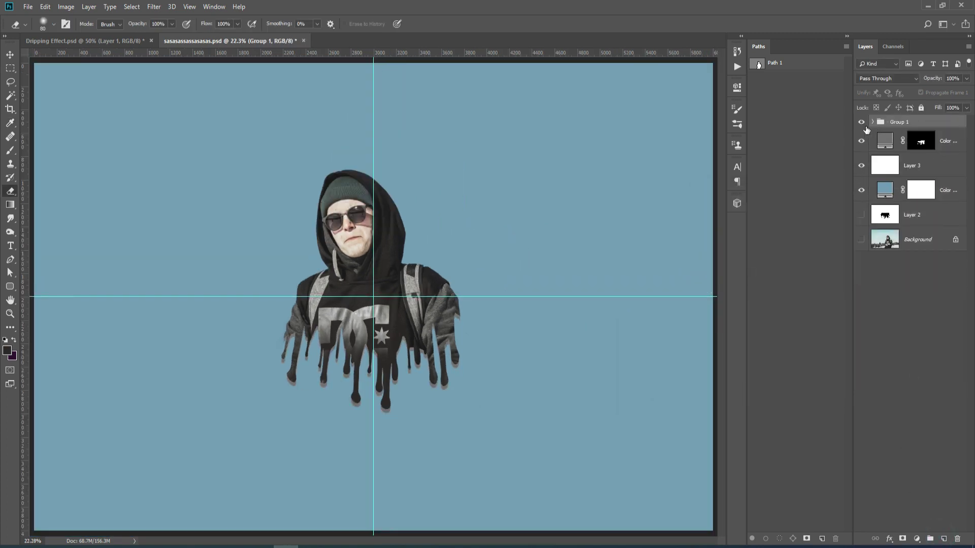
pyautogui.click(861, 122)
pyautogui.click(861, 122)
pyautogui.click(873, 122)
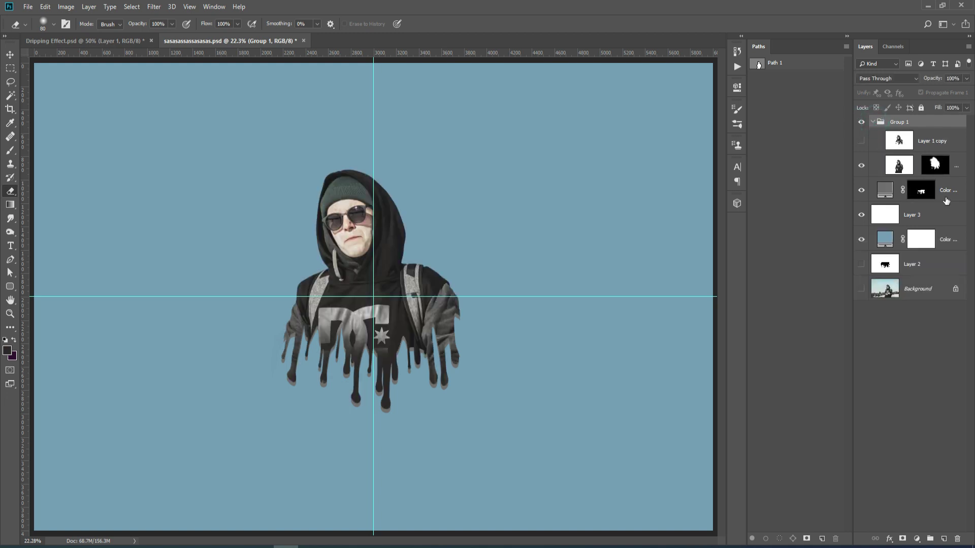
pyautogui.moveTo(936, 191); pyautogui.dragTo(943, 178)
pyautogui.click(873, 122)
# Paint a large mint-green #00ffc0 glow behind the man's head on Layer 3 with a soft brush of about 2380 px
pyautogui.click(912, 140)
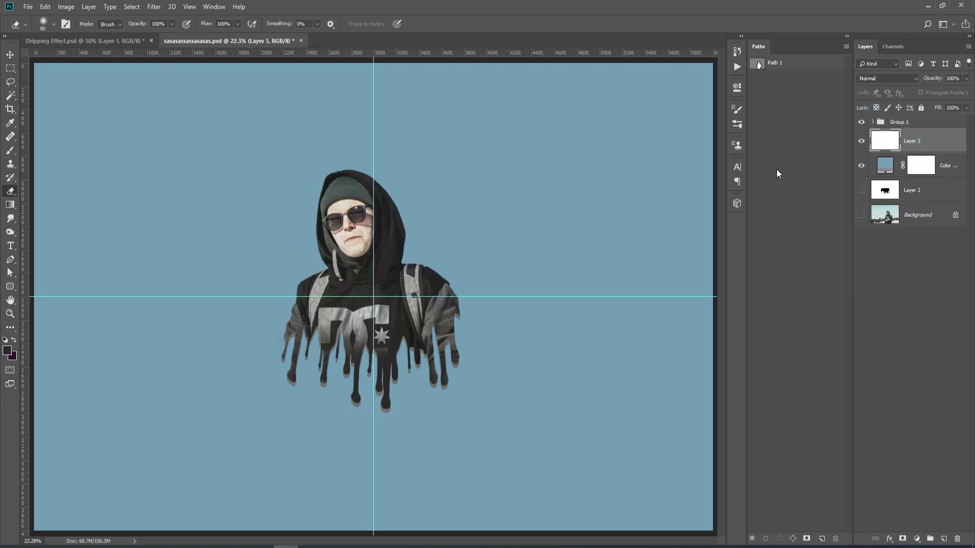
pyautogui.click(11, 151)
pyautogui.moveTo(303, 219); pyautogui.dragTo(312, 218)
pyautogui.click(8, 350)
pyautogui.moveTo(805, 229); pyautogui.dragTo(841, 202)
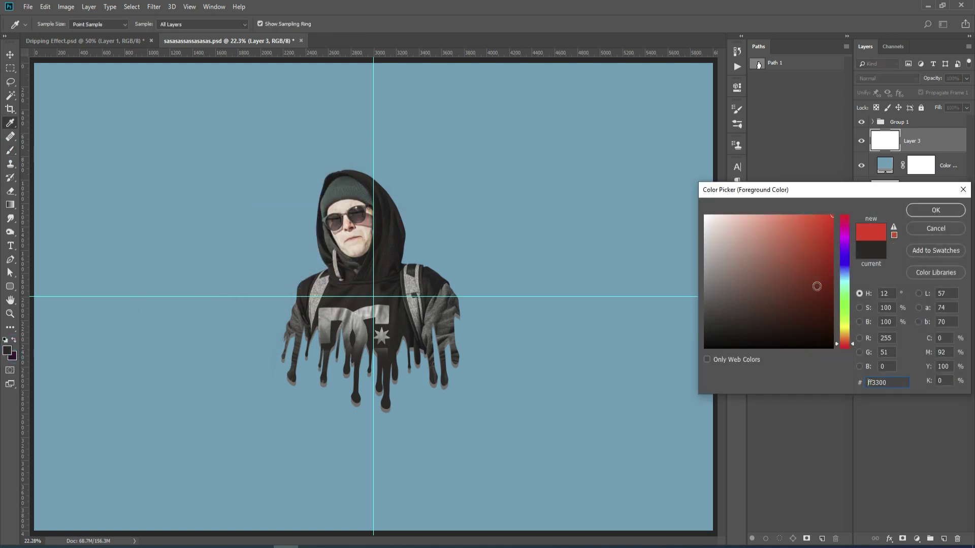
pyautogui.click(843, 289)
pyautogui.click(936, 210)
pyautogui.moveTo(379, 206); pyautogui.dragTo(446, 226)
pyautogui.click(378, 205)
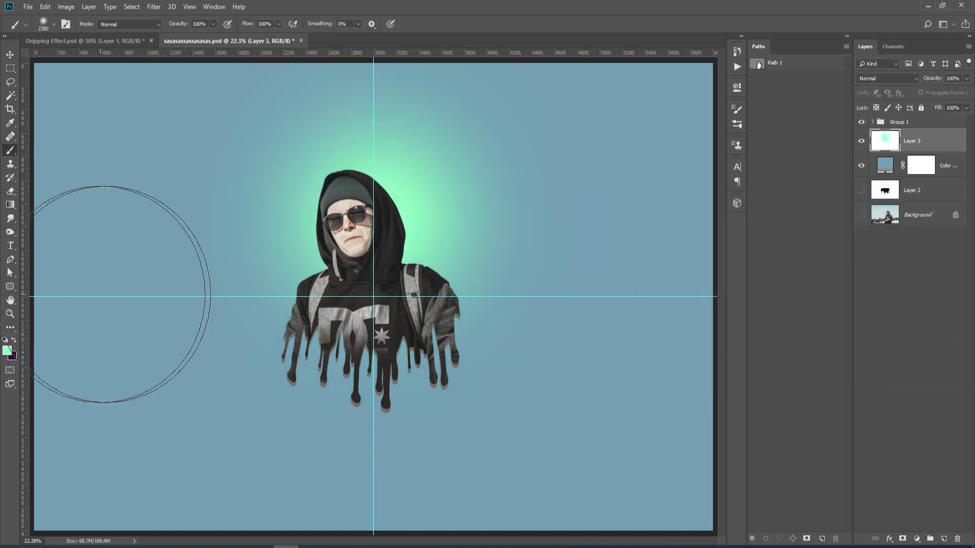
# Add a smaller deep-blue soft spot on Layer 3 behind the hood's right edge
pyautogui.press('i')
pyautogui.click(8, 350)
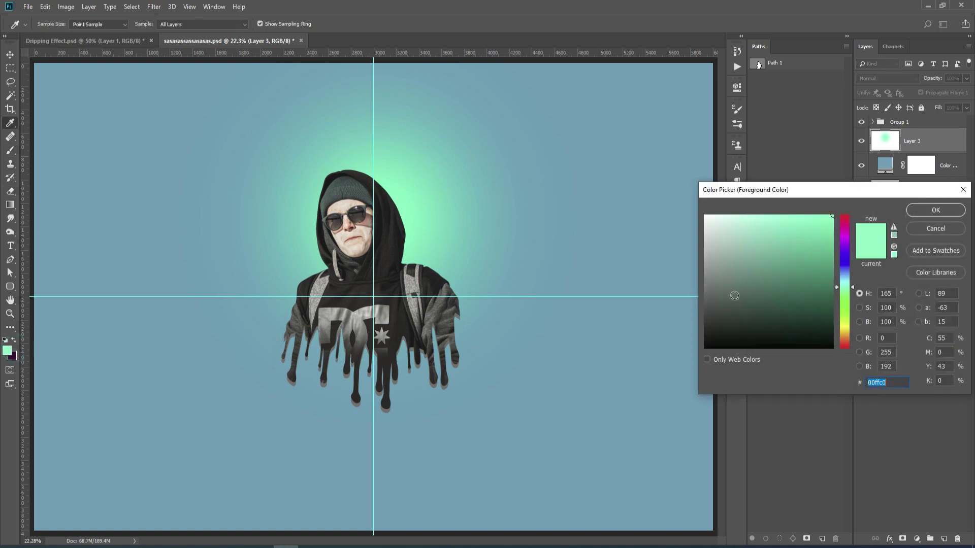
pyautogui.moveTo(841, 275); pyautogui.dragTo(848, 264)
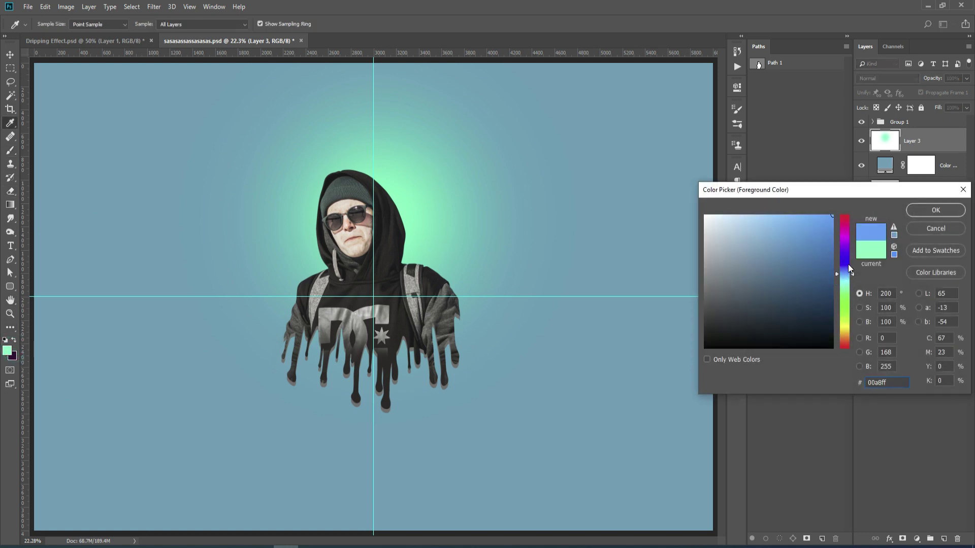
pyautogui.click(937, 213)
pyautogui.click(390, 245)
pyautogui.rightClick(569, 245)
pyautogui.click(378, 207)
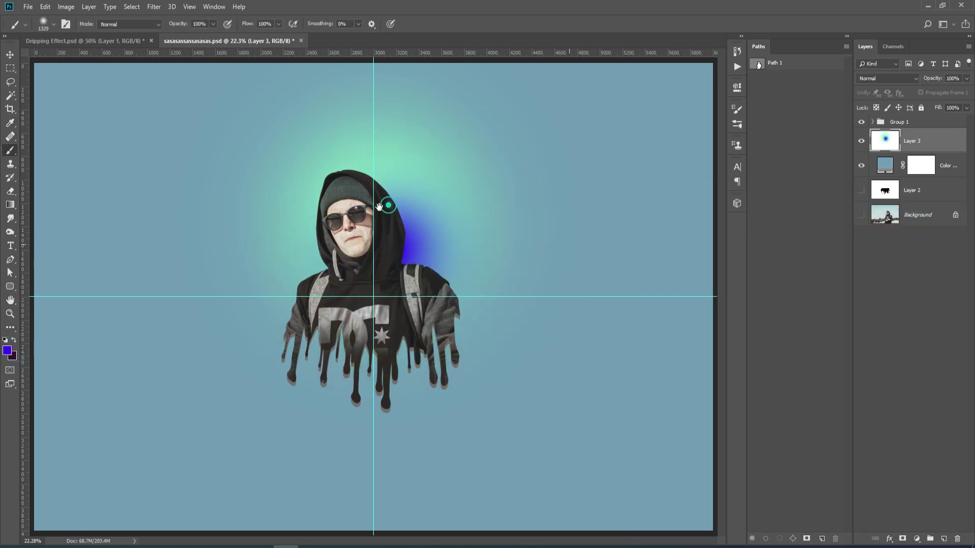
# Add an orange-red #ff4e00 soft spot on Layer 3 beside the left edge of the hood, using a 1329 px brush
pyautogui.click(7, 350)
pyautogui.click(841, 348)
pyautogui.click(935, 210)
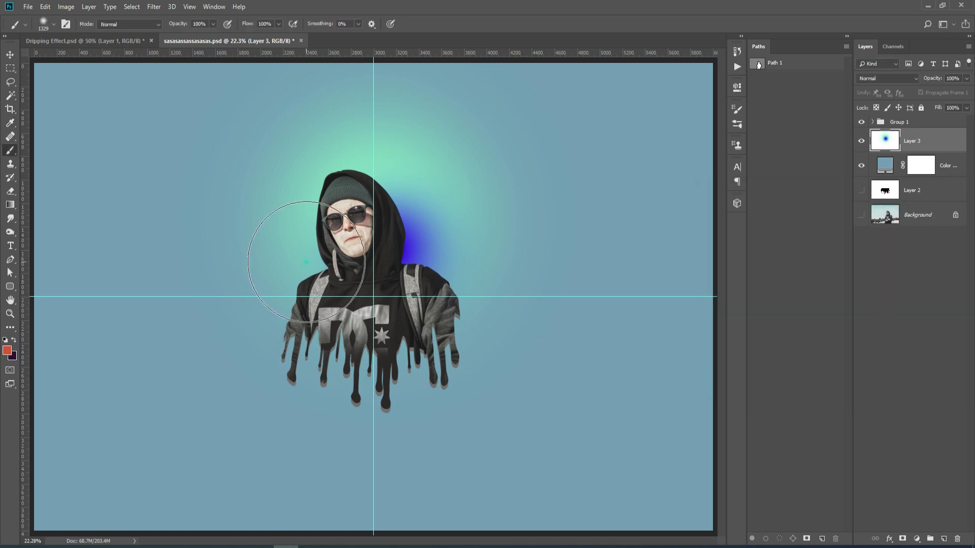
pyautogui.click(306, 262)
pyautogui.rightClick(569, 229)
pyautogui.press('Escape')
# Paint magenta soft spots on Layer 3 between the orange and blue ones, and hide Group 1
pyautogui.press('i')
pyautogui.click(7, 351)
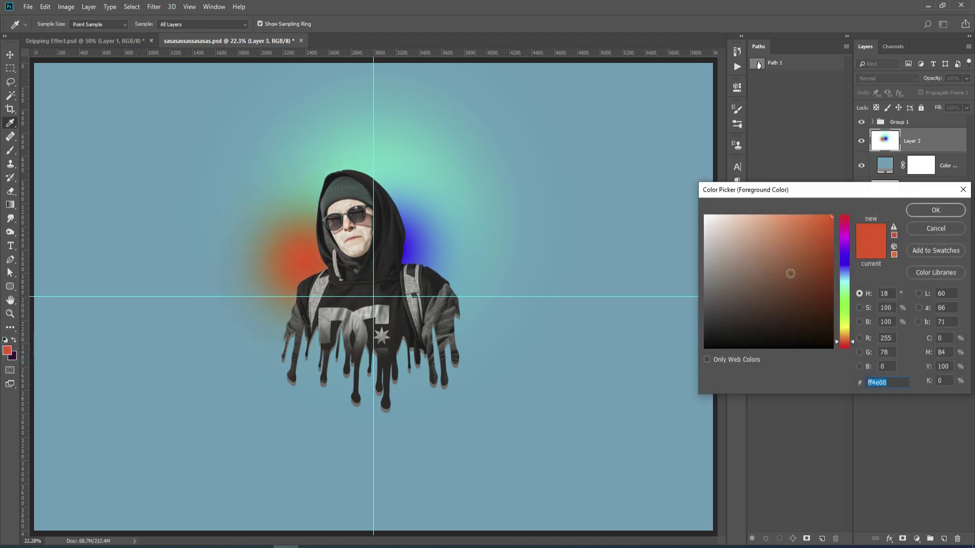
pyautogui.moveTo(846, 267); pyautogui.dragTo(845, 230)
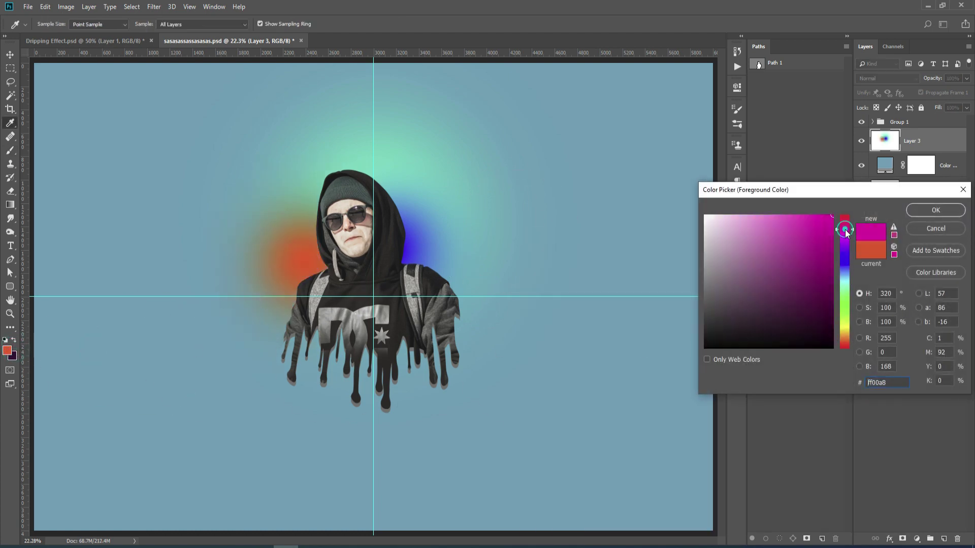
pyautogui.click(936, 210)
pyautogui.press('b')
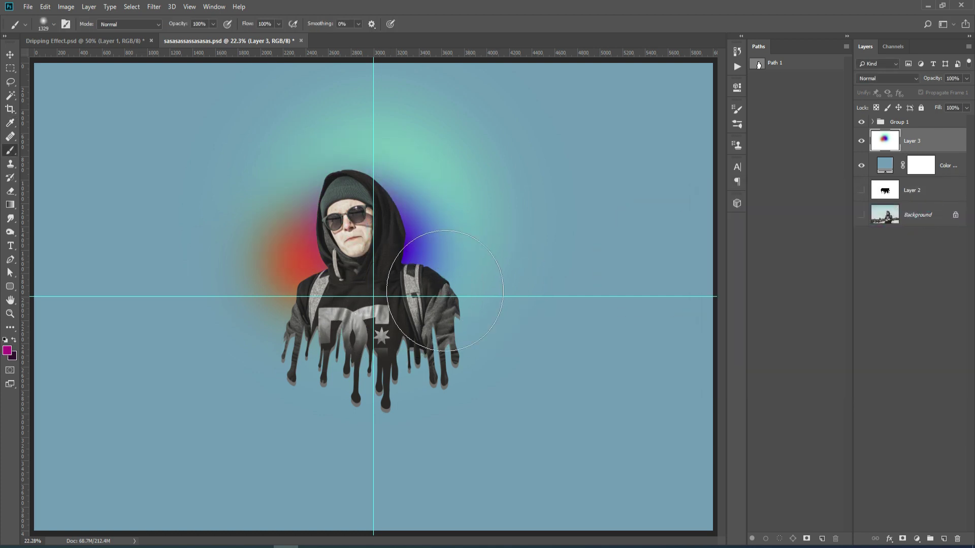
pyautogui.click(861, 122)
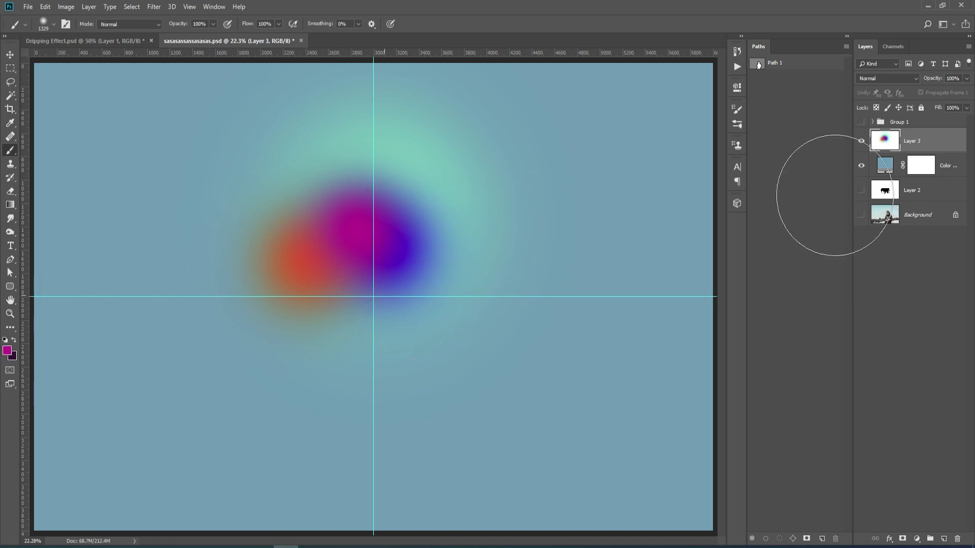
pyautogui.click(862, 140)
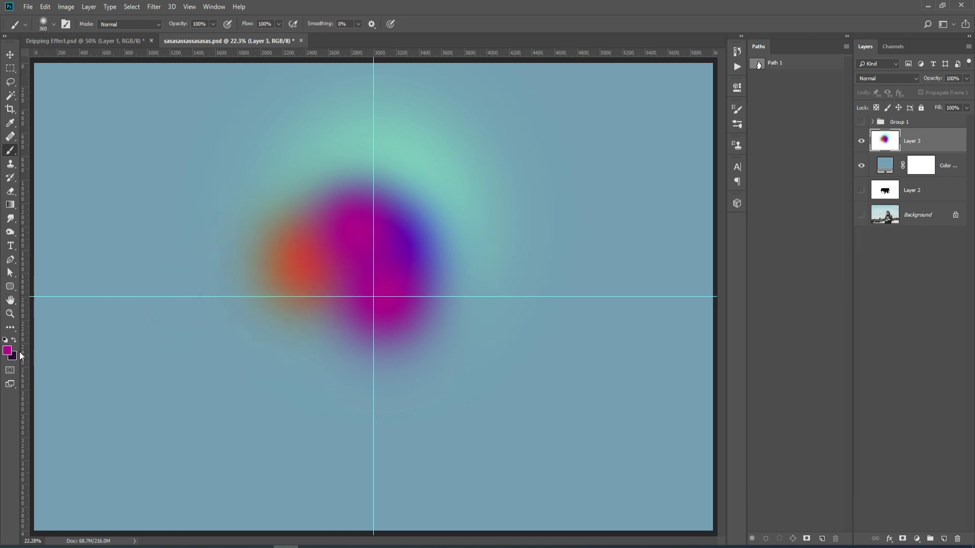
# Paint two lime-green soft spots on Layer 3 with a 1509 px brush, one below the magenta and one to the right of the blue
pyautogui.click(7, 350)
pyautogui.press('Return')
pyautogui.press('b')
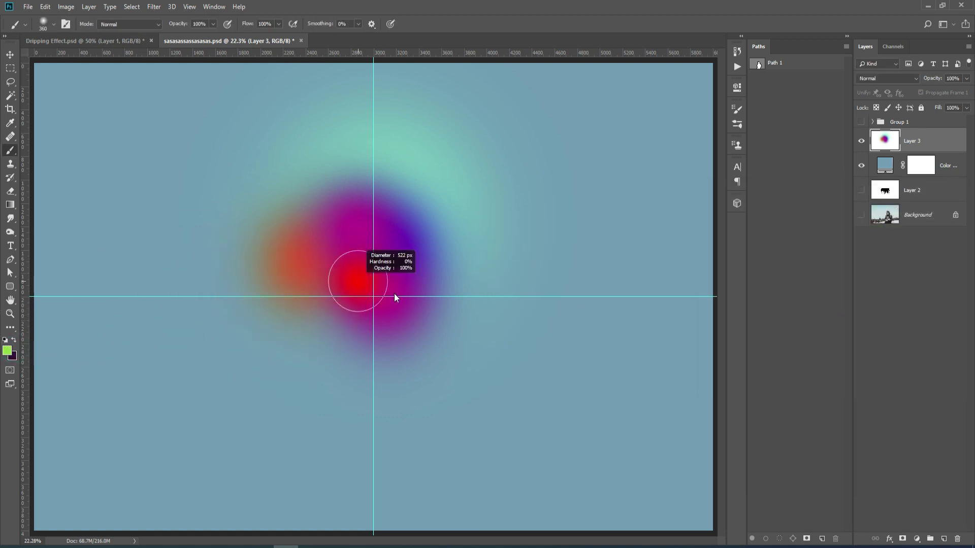
pyautogui.click(369, 301)
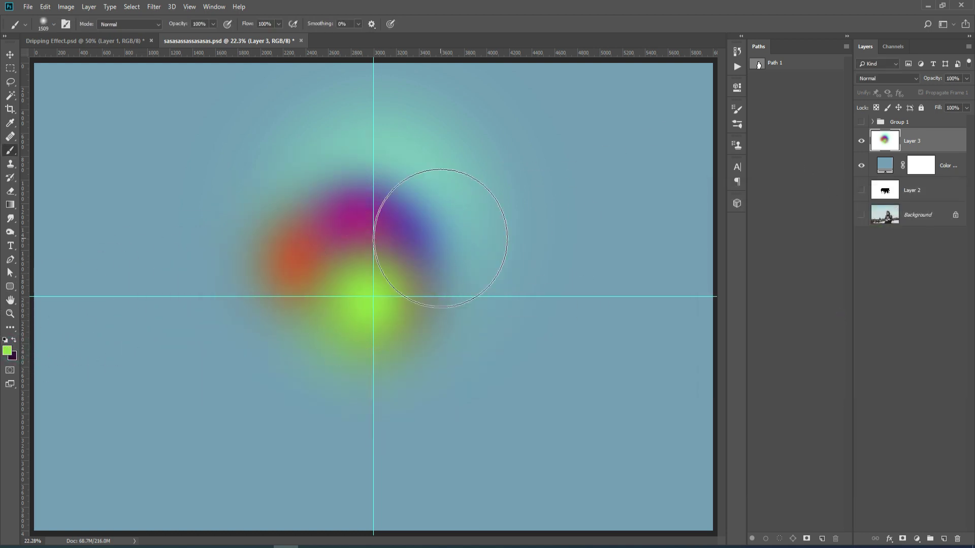
pyautogui.click(459, 230)
pyautogui.hotkey('ctrl', 'z')
pyautogui.click(483, 223)
# Add a golden-yellow soft spot between the two lime-green ones on Layer 3, with the brush reduced to 1096 px
pyautogui.rightClick(557, 290)
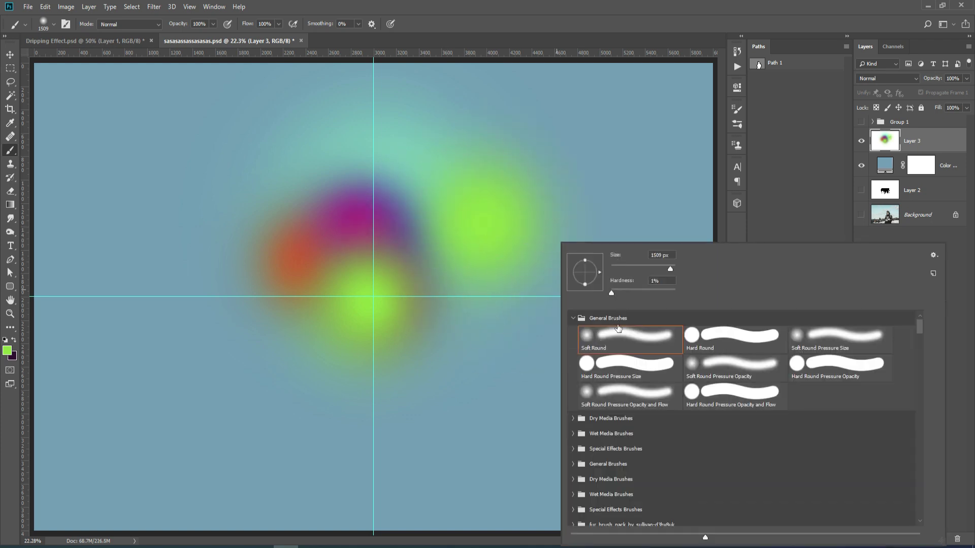
pyautogui.click(8, 350)
pyautogui.click(818, 313)
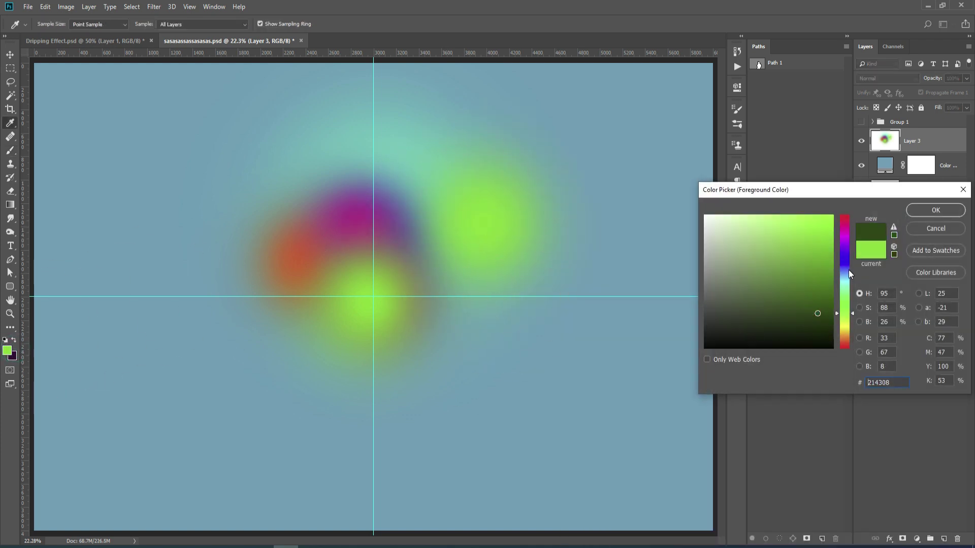
pyautogui.click(844, 333)
pyautogui.click(821, 246)
pyautogui.click(934, 210)
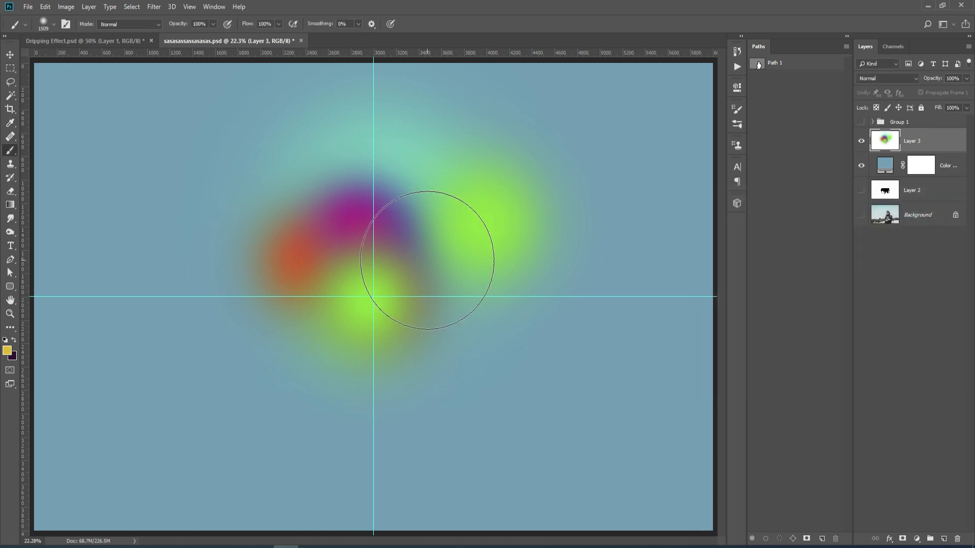
pyautogui.click(431, 275)
pyautogui.hotkey('ctrl', 'z')
pyautogui.press('[')
pyautogui.press('[')
pyautogui.press('[')
pyautogui.press('[')
pyautogui.press('[')
pyautogui.press('[')
pyautogui.press('[')
pyautogui.click(405, 273)
# Blend the painted colours with yellow strokes at 30% brush opacity and show Group 1 again
pyautogui.press('3')
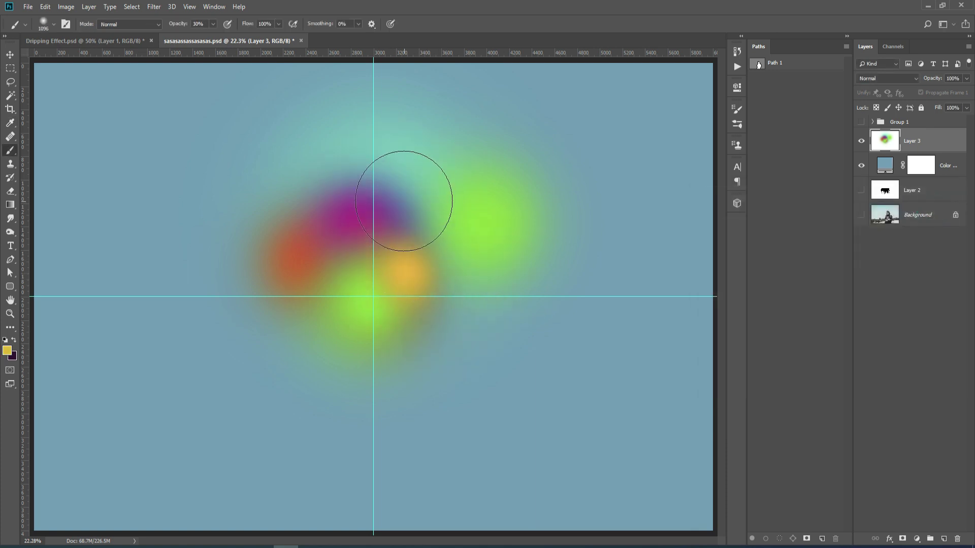
pyautogui.moveTo(404, 202)
pyautogui.mouseDown()
pyautogui.moveTo(413, 185)
pyautogui.moveTo(359, 257)
pyautogui.moveTo(379, 310)
pyautogui.mouseUp()
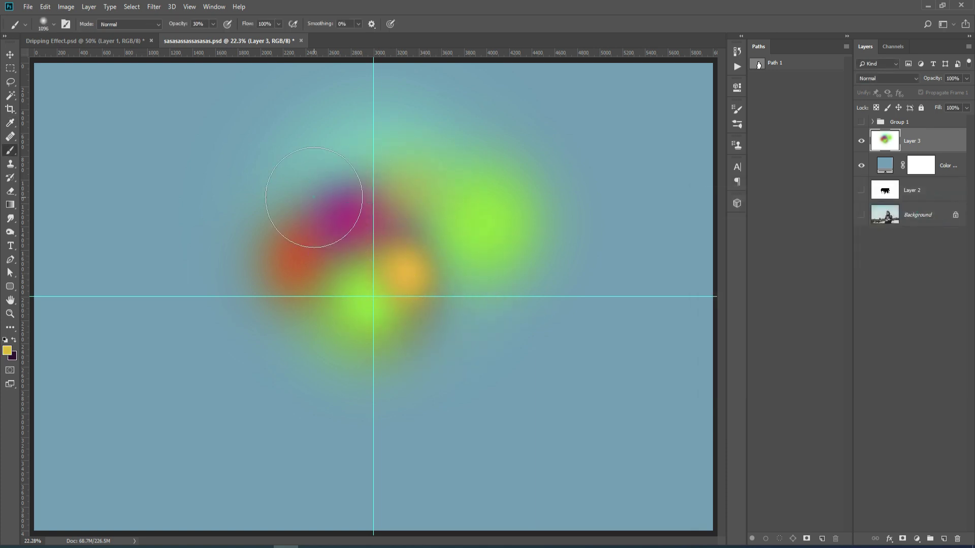
pyautogui.click(861, 122)
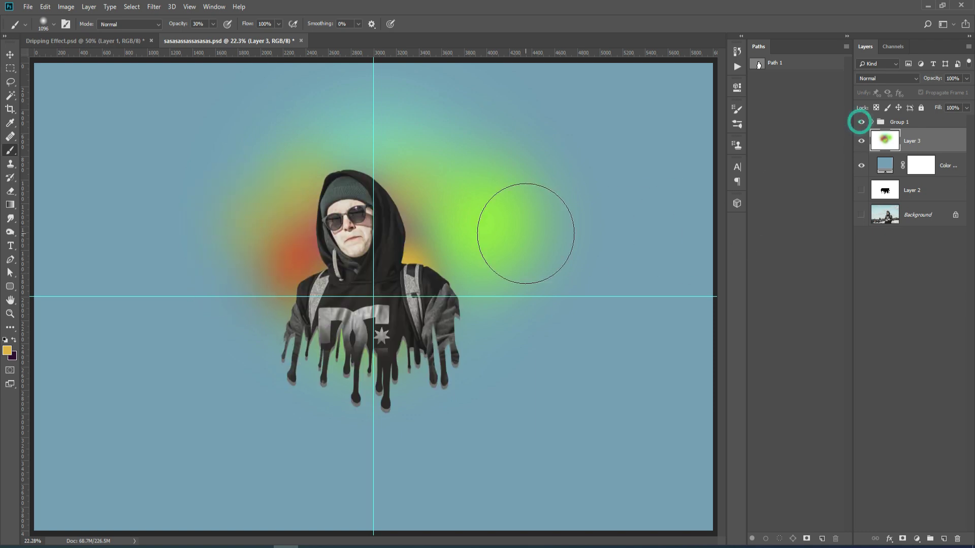
# Enlarge Layer 3's painted colours to cover most of the canvas, and add a black layer mask to it
pyautogui.hotkey('ctrl', 't')
pyautogui.moveTo(637, 459); pyautogui.dragTo(881, 523)
pyautogui.press('Return')
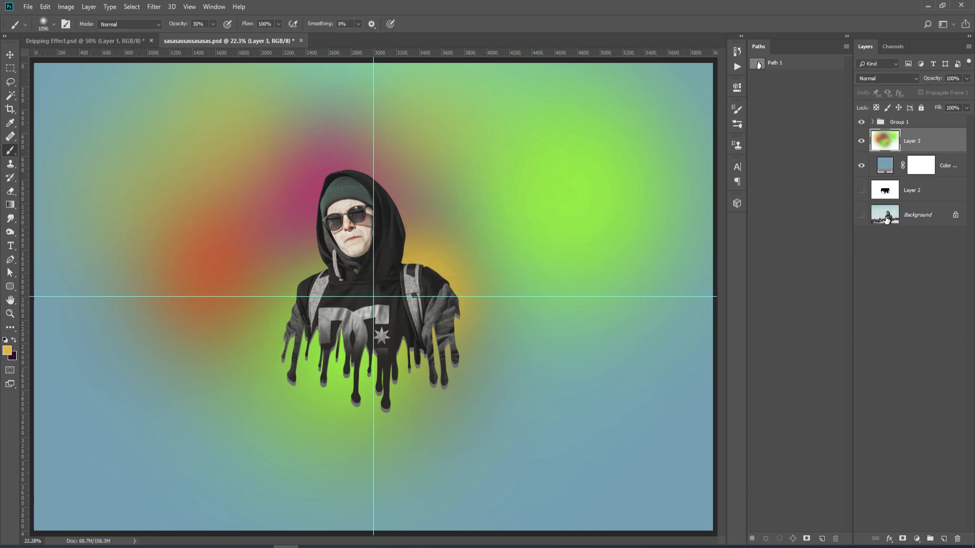
pyautogui.keyDown('alt'); pyautogui.click(902, 539); pyautogui.keyUp('alt')
pyautogui.press('d')
# Choose the 2290 px explode brush tip from the brush presets and enlarge it to 4142 px
pyautogui.rightClick(401, 253)
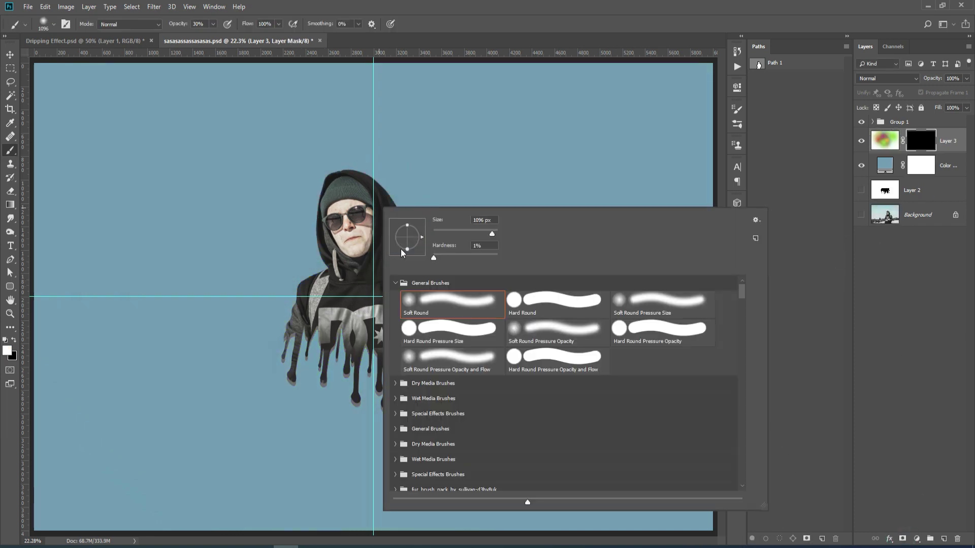
pyautogui.scroll(-10, 441, 412)
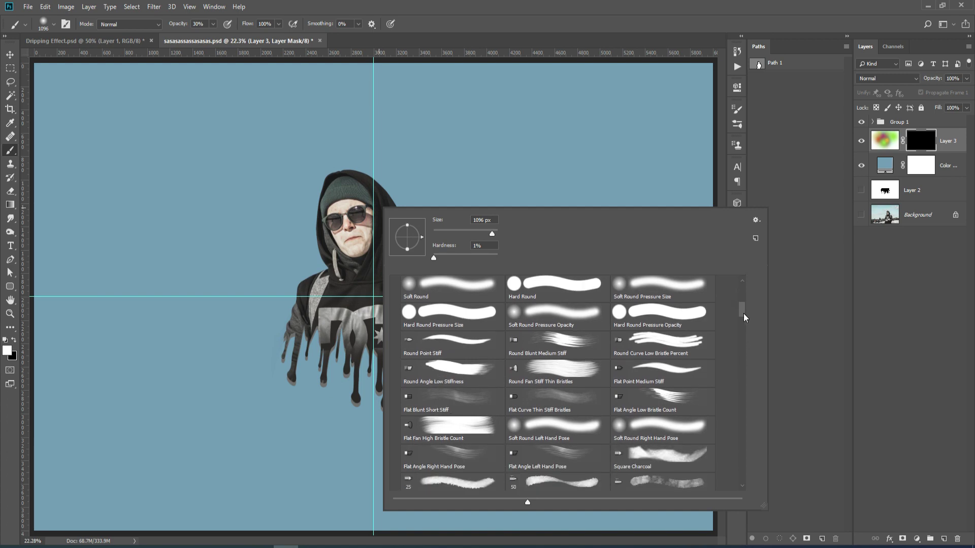
pyautogui.moveTo(743, 313); pyautogui.dragTo(739, 387)
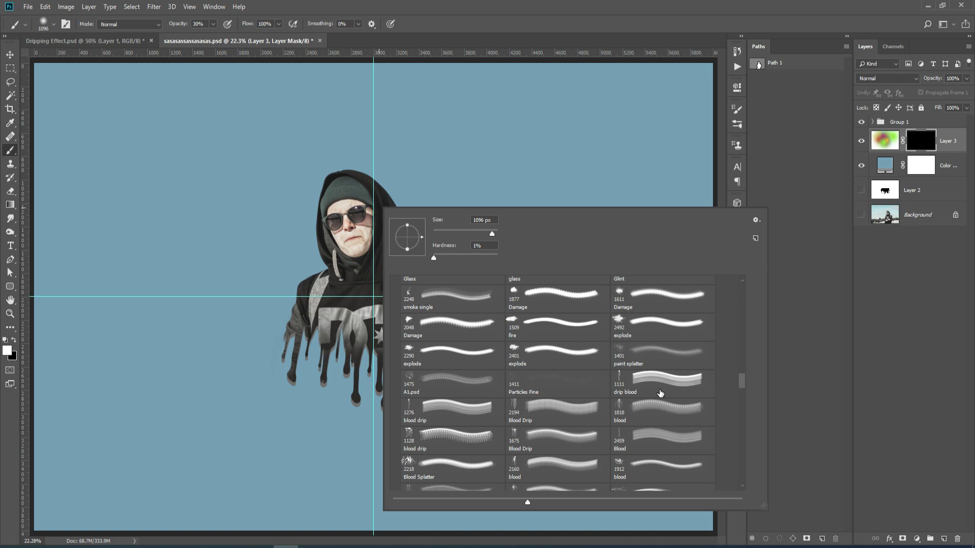
pyautogui.scroll(2, 660, 393)
pyautogui.scroll(2, 660, 393)
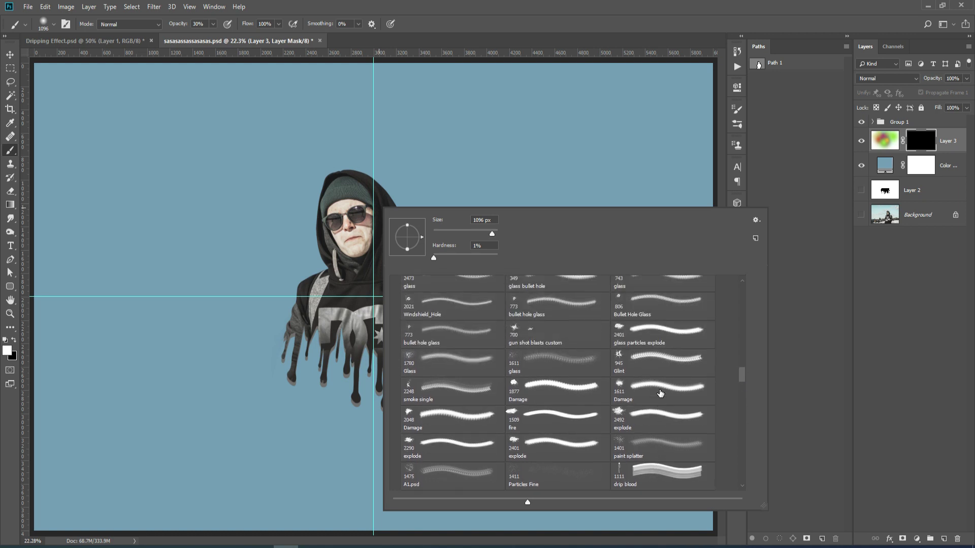
pyautogui.scroll(3, 660, 393)
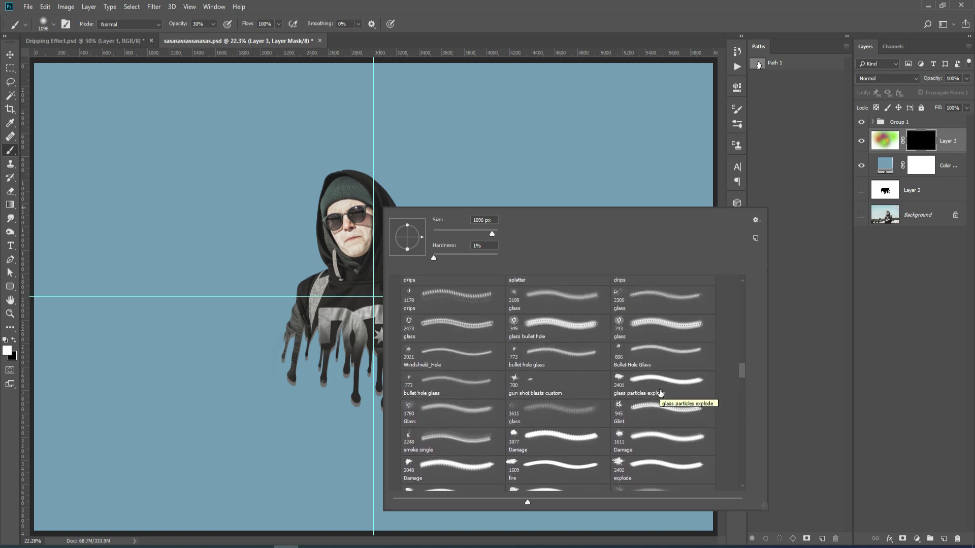
pyautogui.scroll(-6, 660, 393)
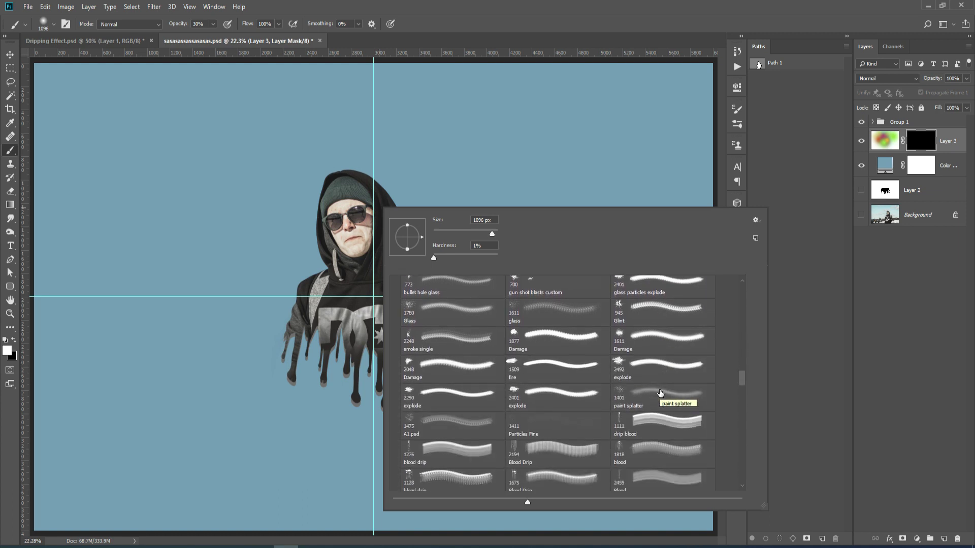
pyautogui.scroll(-10, 660, 393)
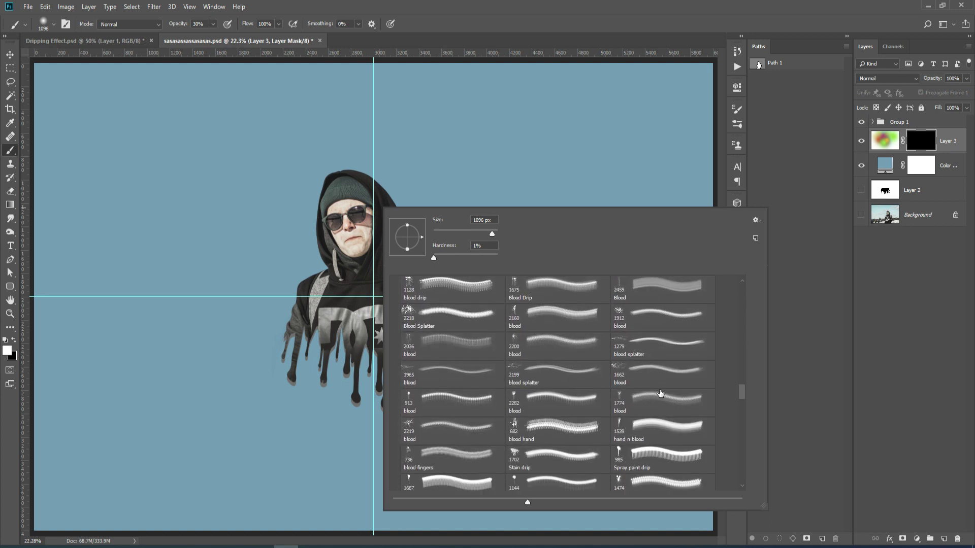
pyautogui.scroll(-4, 660, 393)
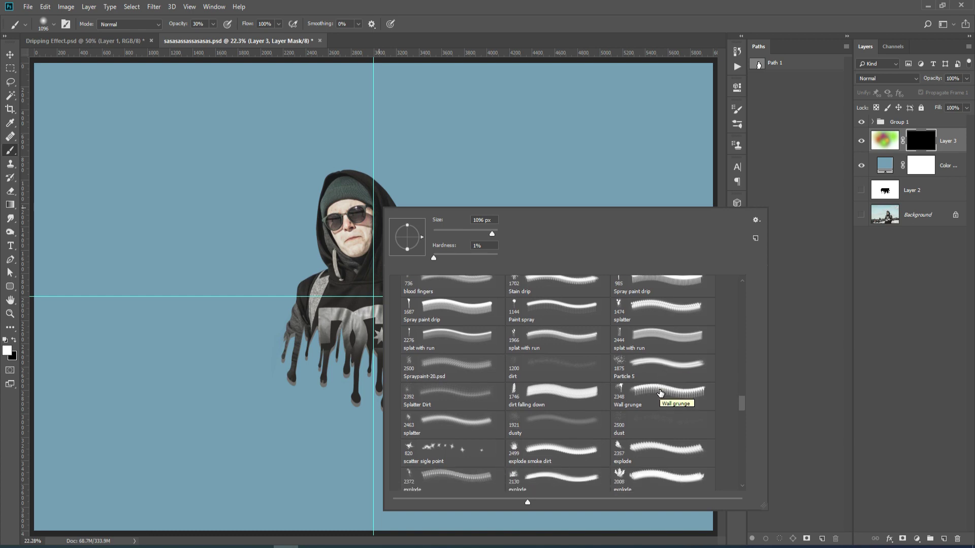
pyautogui.scroll(-4, 660, 393)
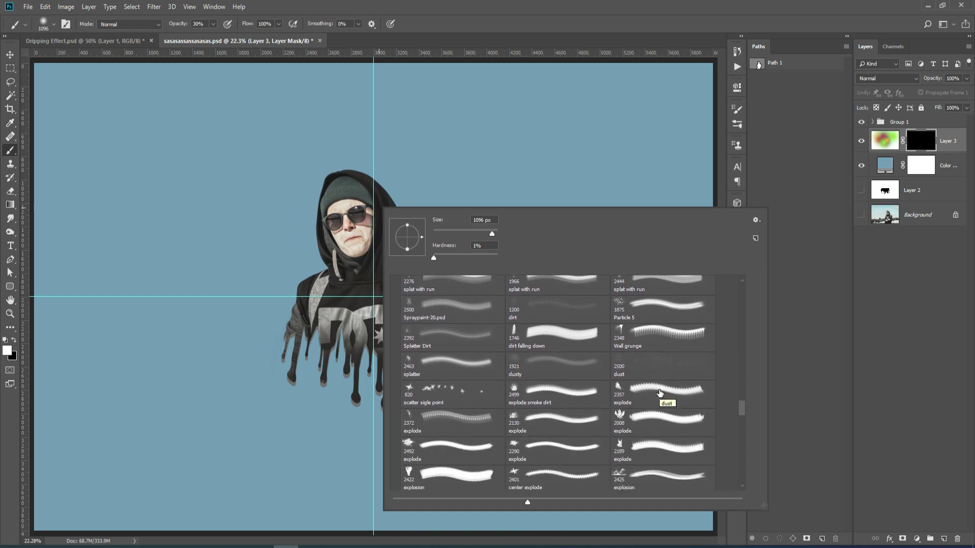
pyautogui.click(552, 441)
pyautogui.moveTo(307, 244); pyautogui.dragTo(373, 244)
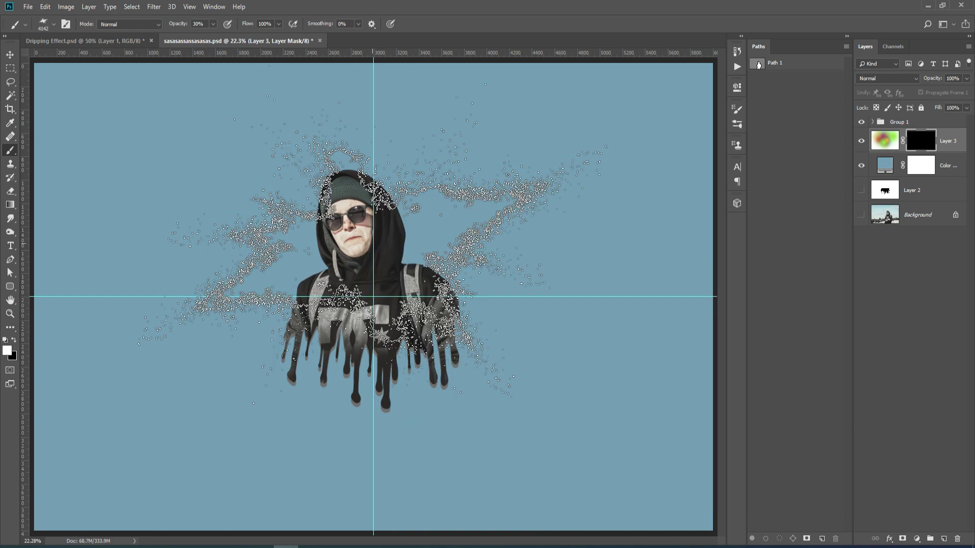
# Stamp the explode brush in white at 100% opacity on Layer 3's mask, centred on the figure, to reveal a coloured burst
pyautogui.click(373, 243)
pyautogui.hotkey('ctrl', 'z')
pyautogui.press('0')
pyautogui.click(374, 244)
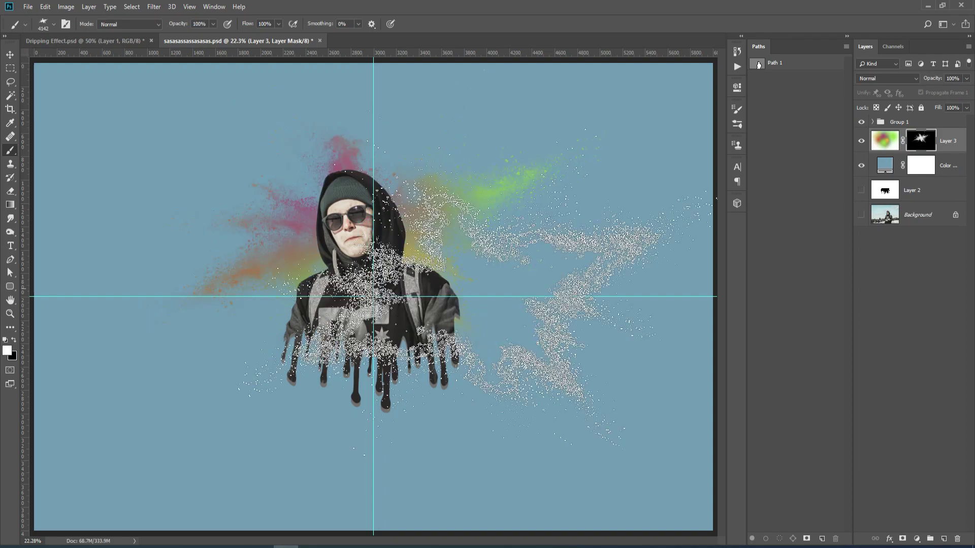
# Redo the explode stamp on Layer 3's mask slightly further right, and compare the layer with its mask off and on
pyautogui.hotkey('ctrl', 'z')
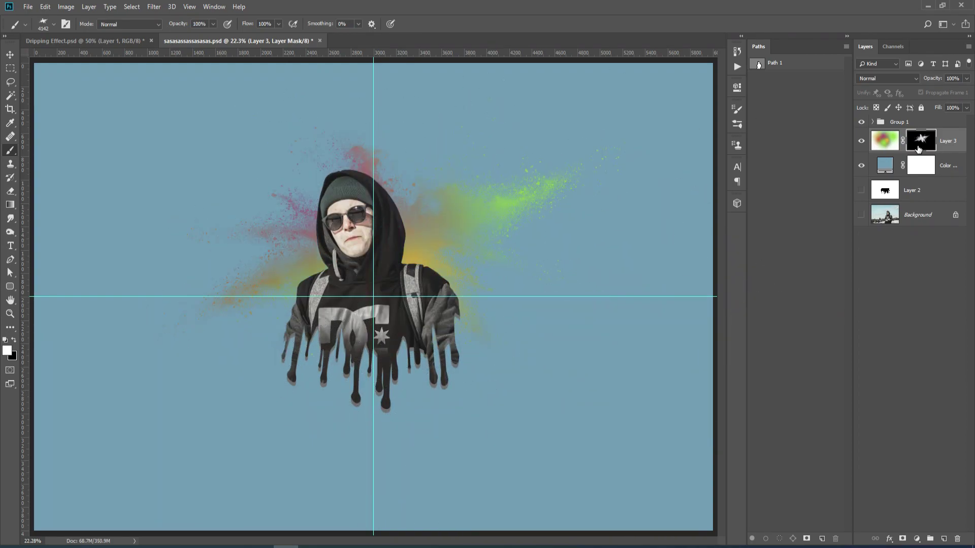
pyautogui.keyDown('shift'); pyautogui.click(920, 146); pyautogui.keyUp('shift')
pyautogui.keyDown('shift'); pyautogui.click(920, 146); pyautogui.keyUp('shift')
# Try inverting the painted colours of Layer 3
pyautogui.click(892, 145)
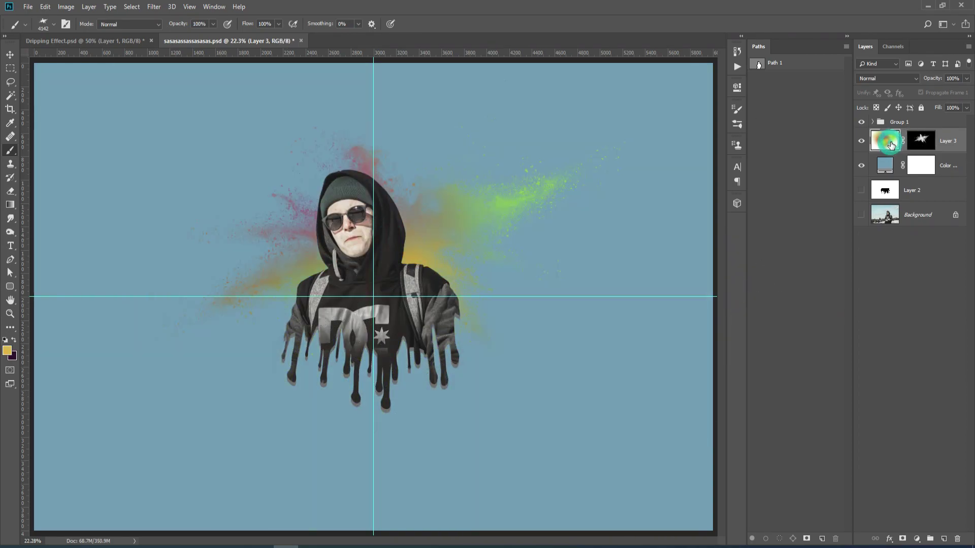
pyautogui.hotkey('ctrl', 'i')
pyautogui.hotkey('ctrl', 'i')
# Change the background colour fill to dark blue 07232c
pyautogui.click(882, 167)
pyautogui.doubleClick(883, 165)
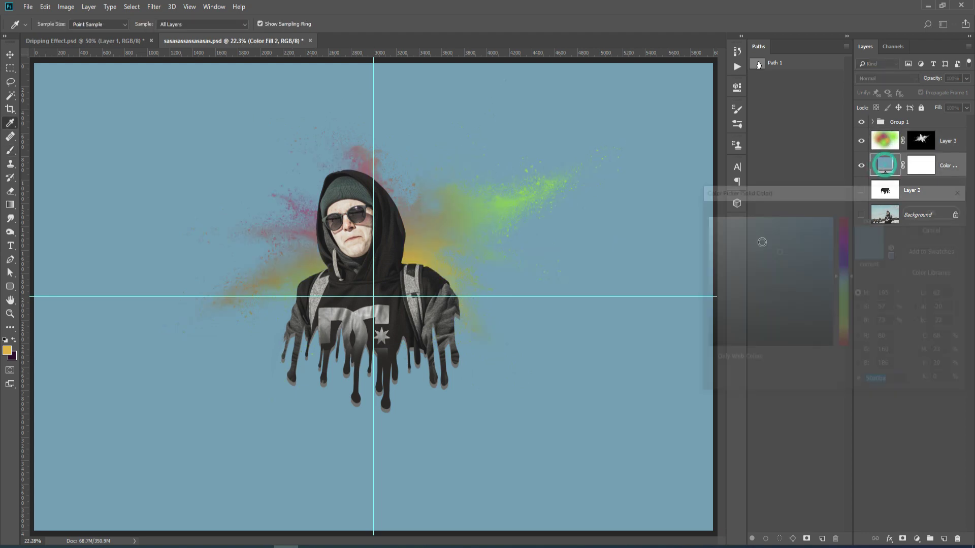
pyautogui.click(724, 314)
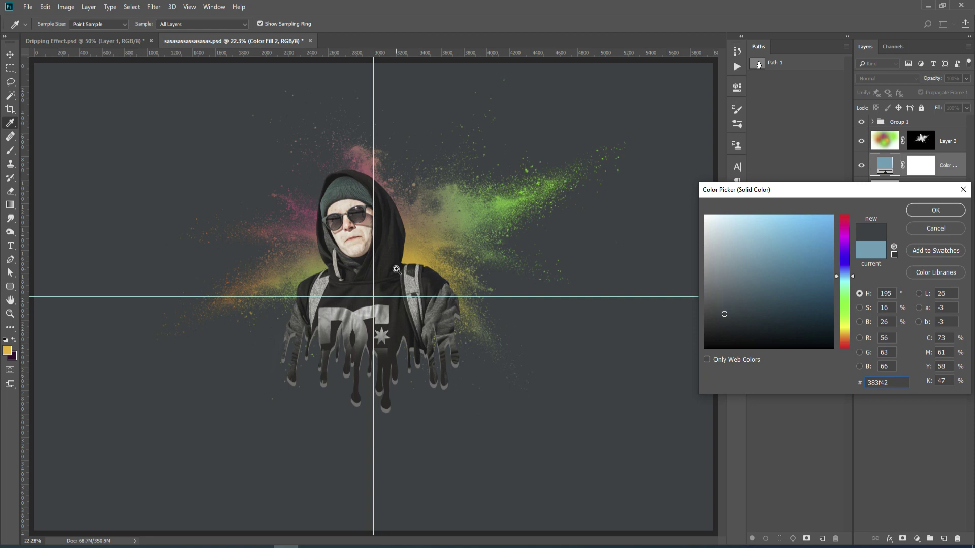
pyautogui.hotkey('ctrl', '-')
pyautogui.moveTo(743, 289); pyautogui.dragTo(739, 314)
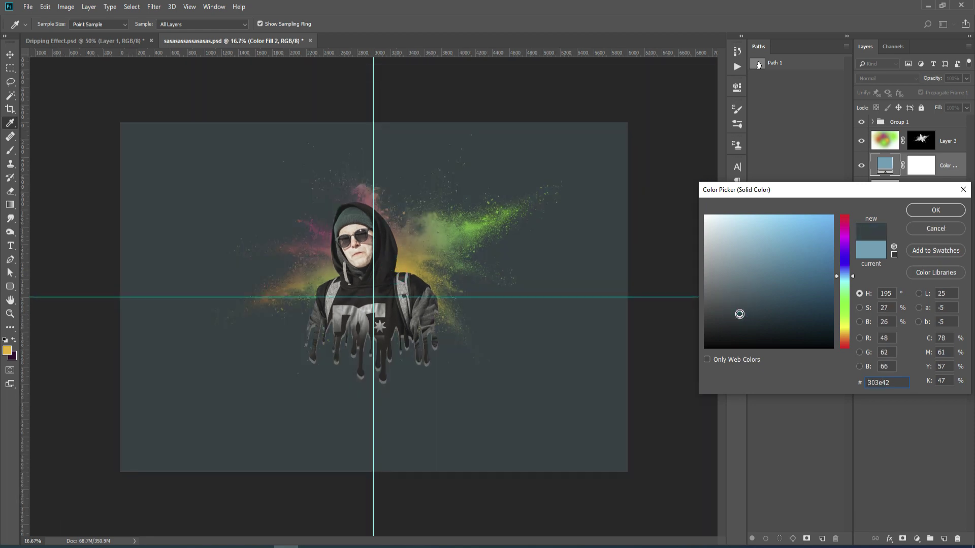
pyautogui.click(811, 325)
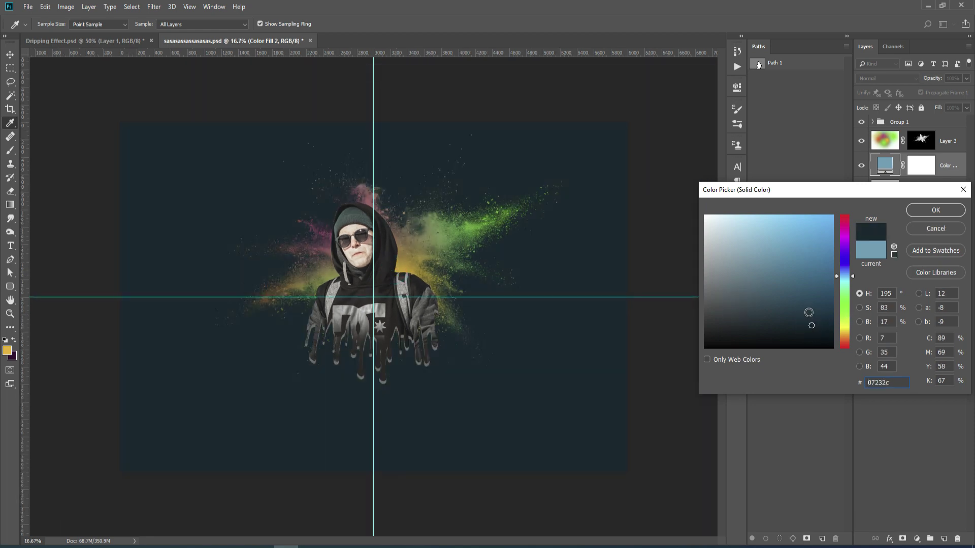
pyautogui.click(939, 214)
# Move Layer 3's powder burst 143 px to the left and 48 px up with Free Transform
pyautogui.click(948, 146)
pyautogui.hotkey('ctrl', 't')
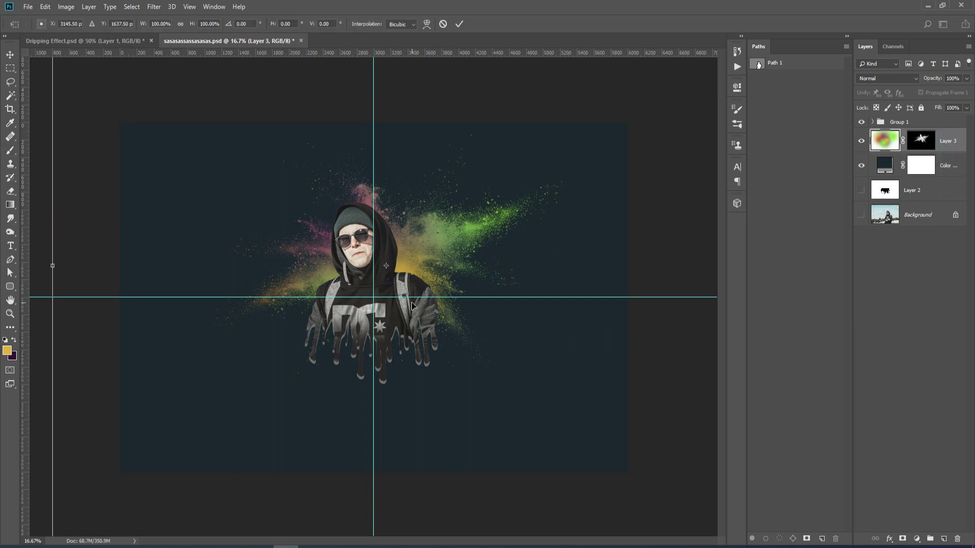
pyautogui.moveTo(414, 305)
pyautogui.mouseDown()
pyautogui.moveTo(402, 311)
pyautogui.moveTo(404, 301)
pyautogui.mouseUp()
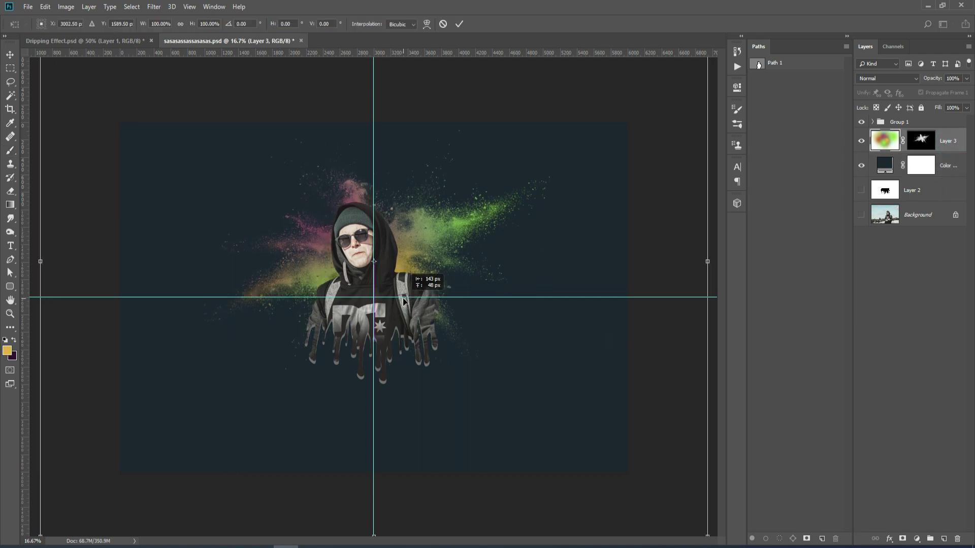
pyautogui.press('Return')
# Set up a black Soft Round brush, enlarged to 818 px, for Layer 3's mask
pyautogui.click(918, 141)
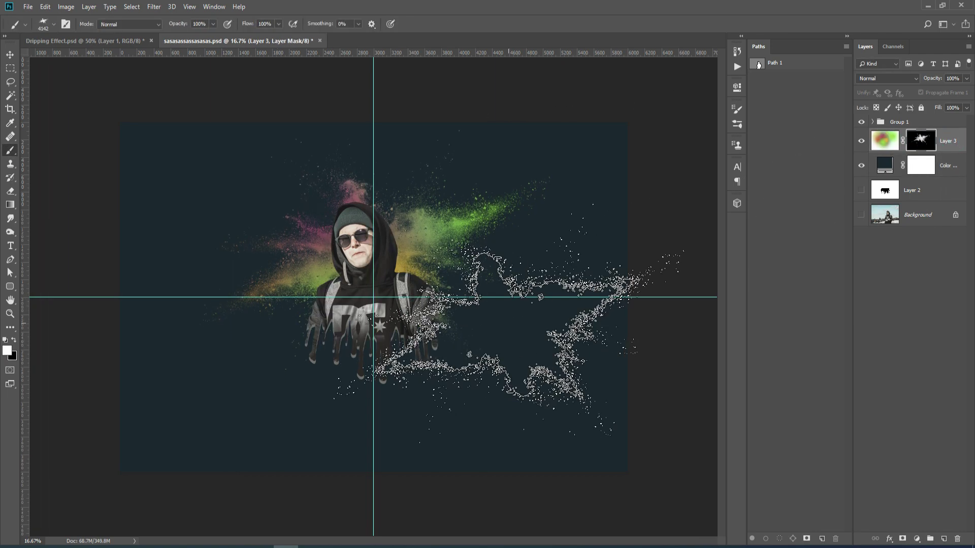
pyautogui.rightClick(472, 338)
pyautogui.moveTo(838, 445); pyautogui.dragTo(846, 304)
pyautogui.click(544, 335)
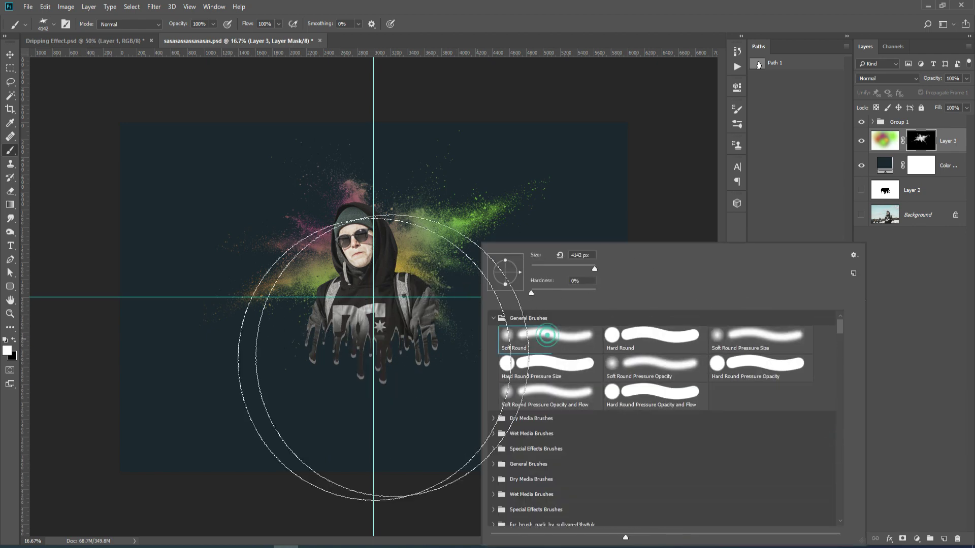
pyautogui.moveTo(277, 361)
pyautogui.keyDown('alt'); pyautogui.mouseDown()
pyautogui.moveTo(258, 370)
pyautogui.moveTo(294, 376)
pyautogui.mouseUp(); pyautogui.keyUp('alt')
pyautogui.moveTo(303, 398); pyautogui.dragTo(291, 357)
pyautogui.hotkey('ctrl', 'z')
pyautogui.press('x')
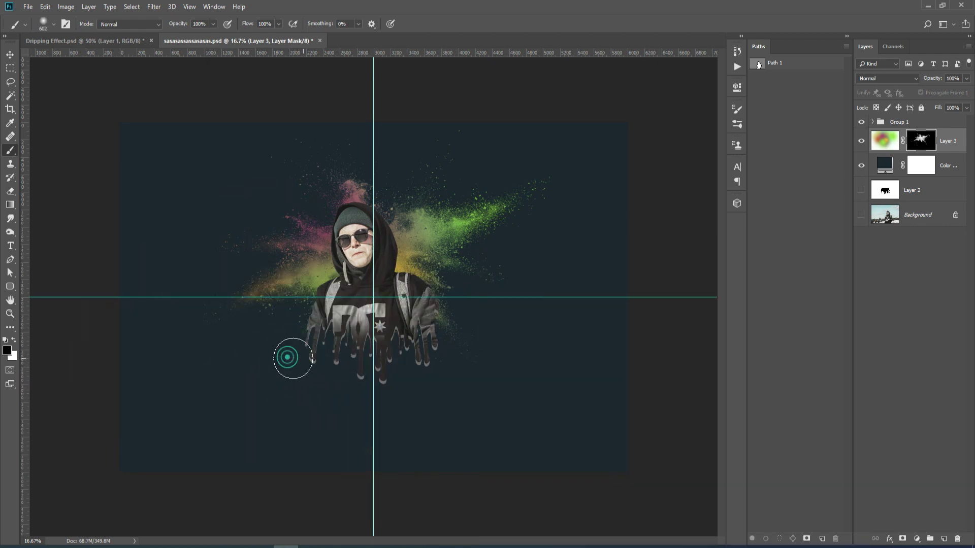
pyautogui.moveTo(431, 386)
pyautogui.mouseDown()
pyautogui.moveTo(471, 377)
pyautogui.moveTo(441, 394)
pyautogui.moveTo(468, 390)
pyautogui.moveTo(478, 352)
pyautogui.moveTo(478, 369)
pyautogui.moveTo(530, 367)
pyautogui.mouseUp()
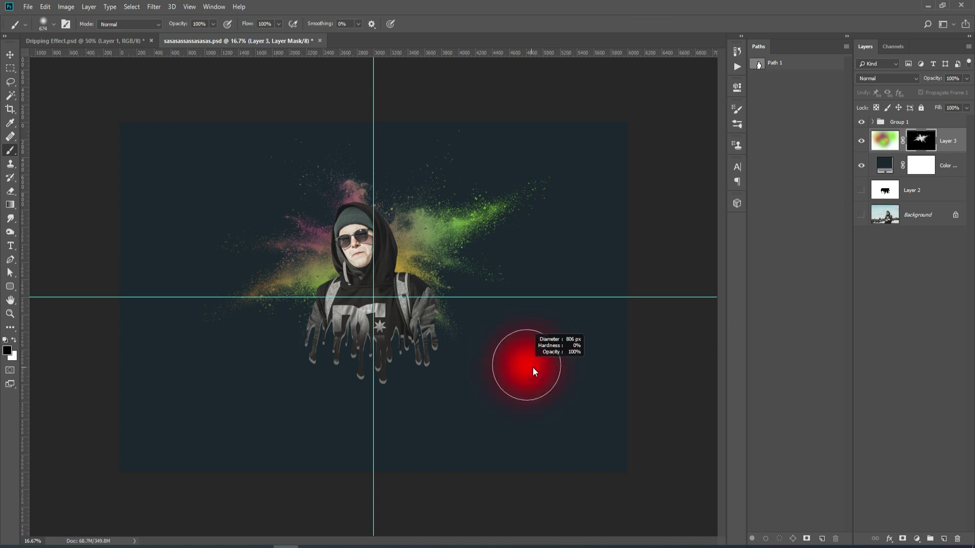
# Add a Gradient Fill layer with Radial style directly above the dark colour fill
pyautogui.click(921, 193)
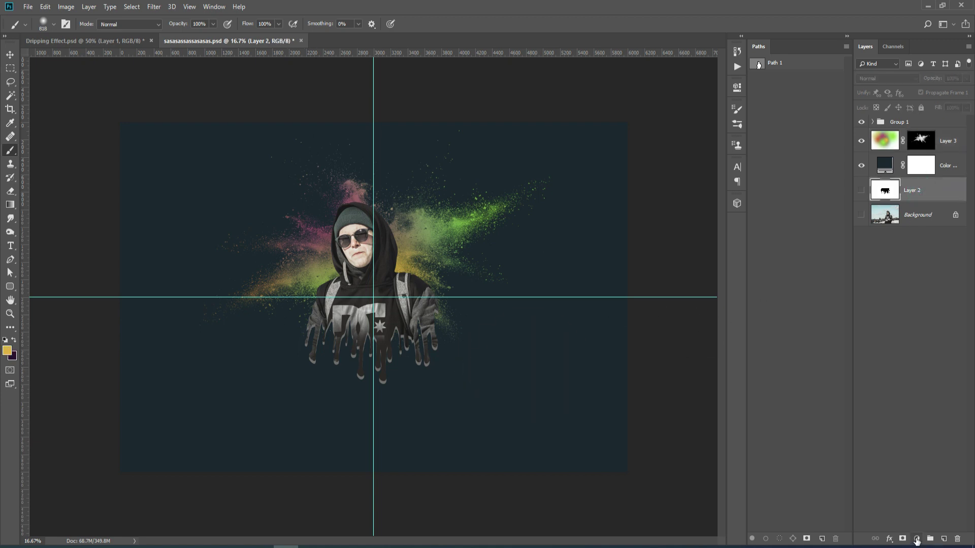
pyautogui.click(916, 541)
pyautogui.click(947, 164)
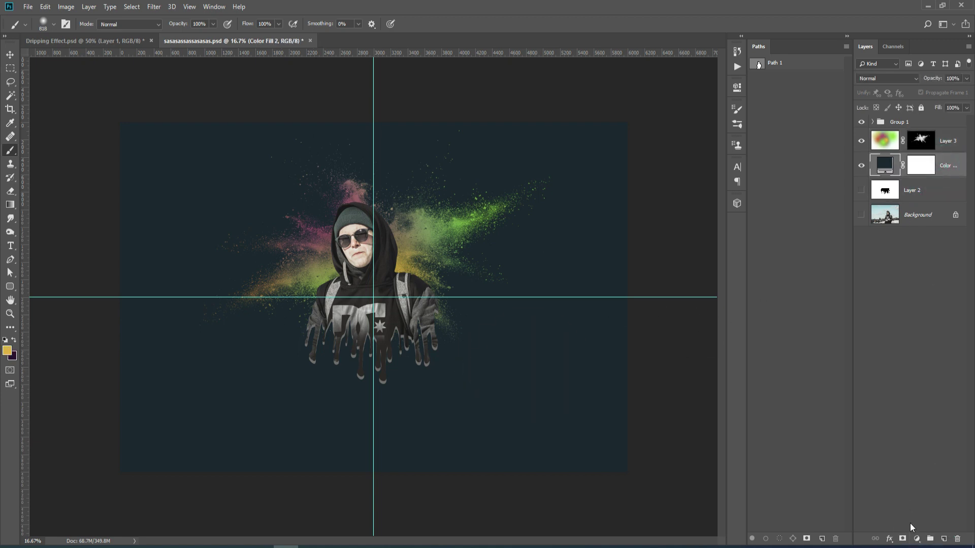
pyautogui.click(916, 541)
pyautogui.click(914, 361)
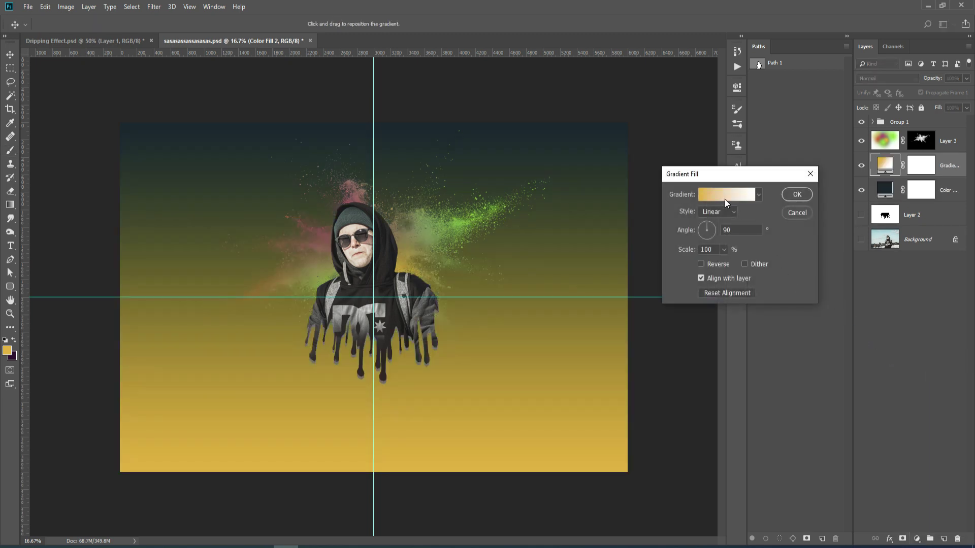
pyautogui.click(717, 211)
pyautogui.click(717, 222)
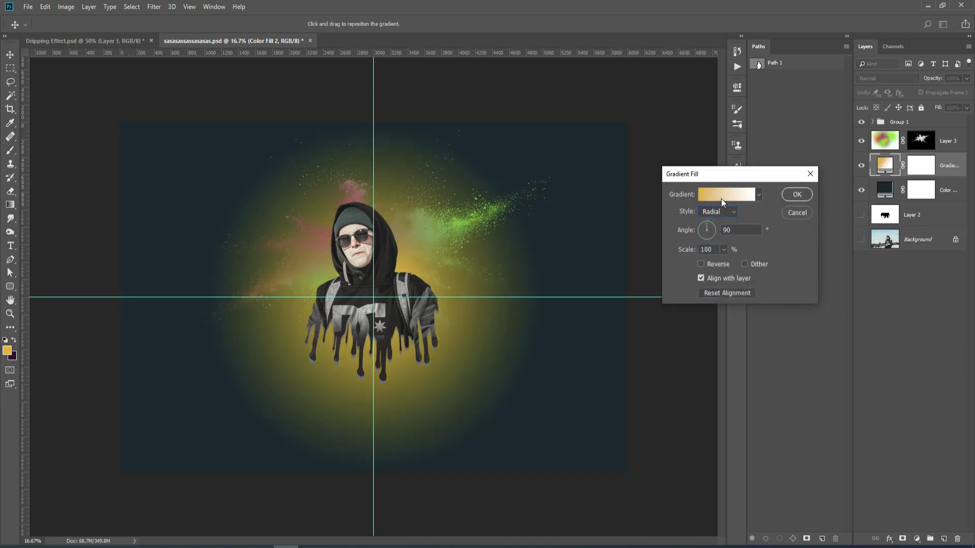
# Recolour the radial gradient's start stop to dfdcd6 and its end stop to e1d8c5
pyautogui.click(750, 196)
pyautogui.doubleClick(695, 354)
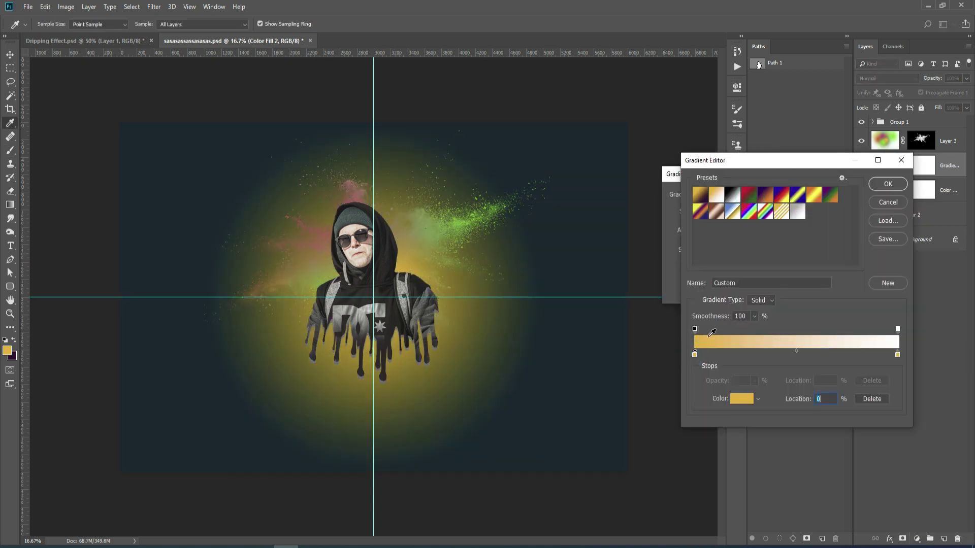
pyautogui.click(707, 219)
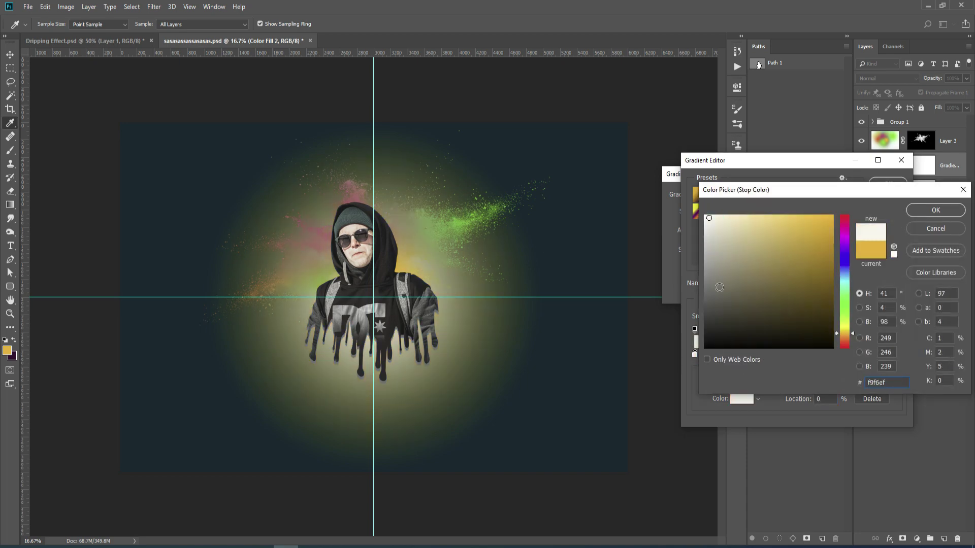
pyautogui.moveTo(719, 287); pyautogui.dragTo(710, 231)
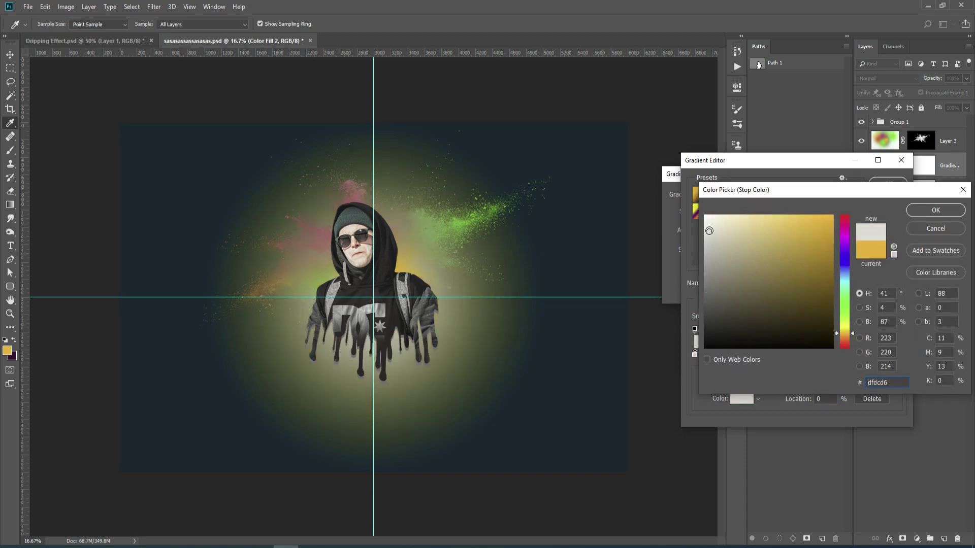
pyautogui.click(922, 211)
pyautogui.doubleClick(898, 359)
pyautogui.click(720, 230)
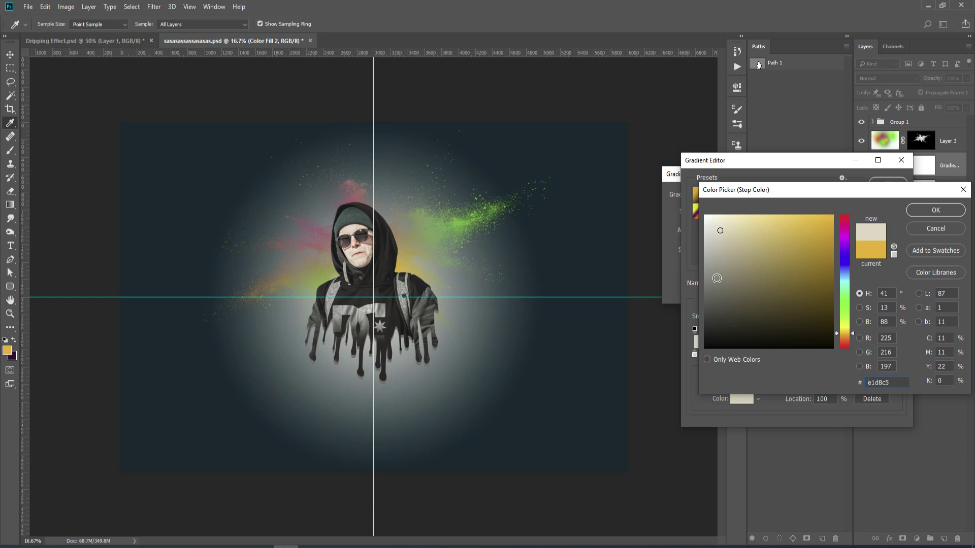
pyautogui.click(914, 209)
pyautogui.click(887, 185)
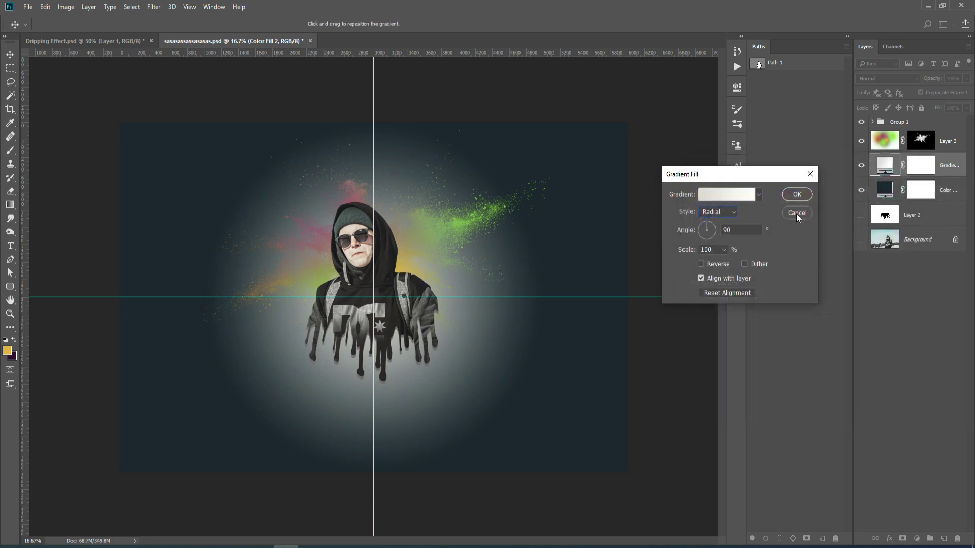
# Try the radial gradient reversed and dithered at 484% scale
pyautogui.click(703, 265)
pyautogui.click(749, 266)
pyautogui.click(724, 250)
pyautogui.moveTo(722, 264); pyautogui.dragTo(741, 264)
pyautogui.click(705, 264)
pyautogui.click(744, 264)
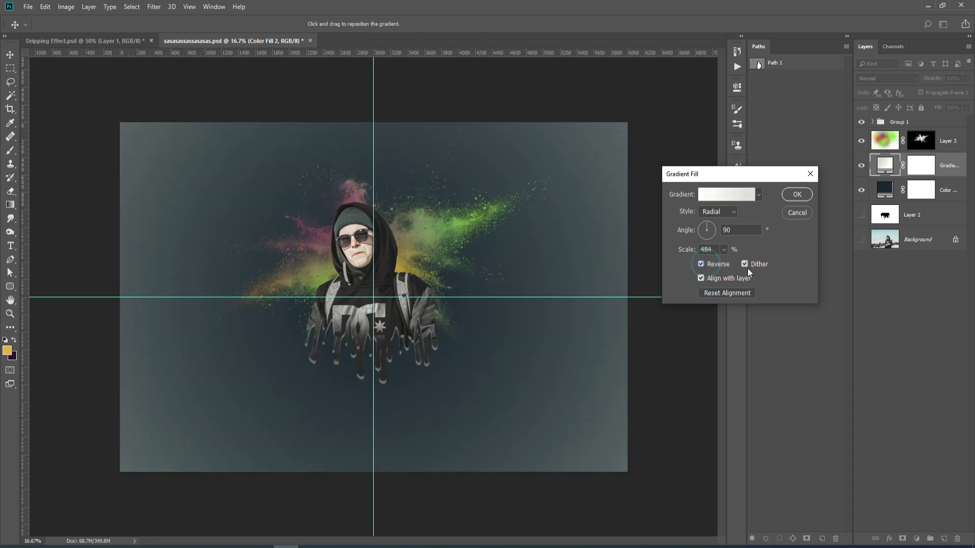
pyautogui.click(705, 264)
# Set the radial gradient's scale to 56% and move the glow down behind the drips
pyautogui.click(723, 249)
pyautogui.moveTo(744, 263); pyautogui.dragTo(703, 263)
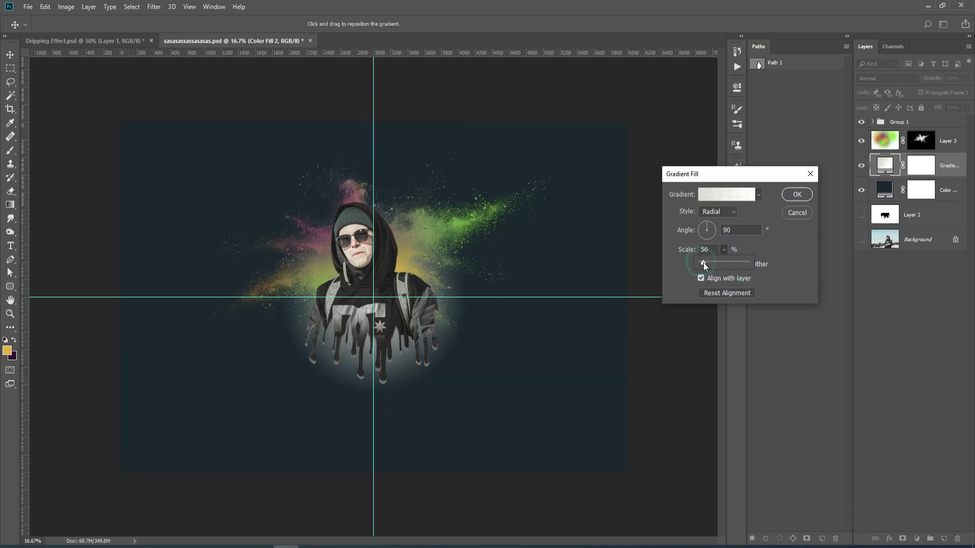
pyautogui.click(797, 195)
pyautogui.doubleClick(882, 167)
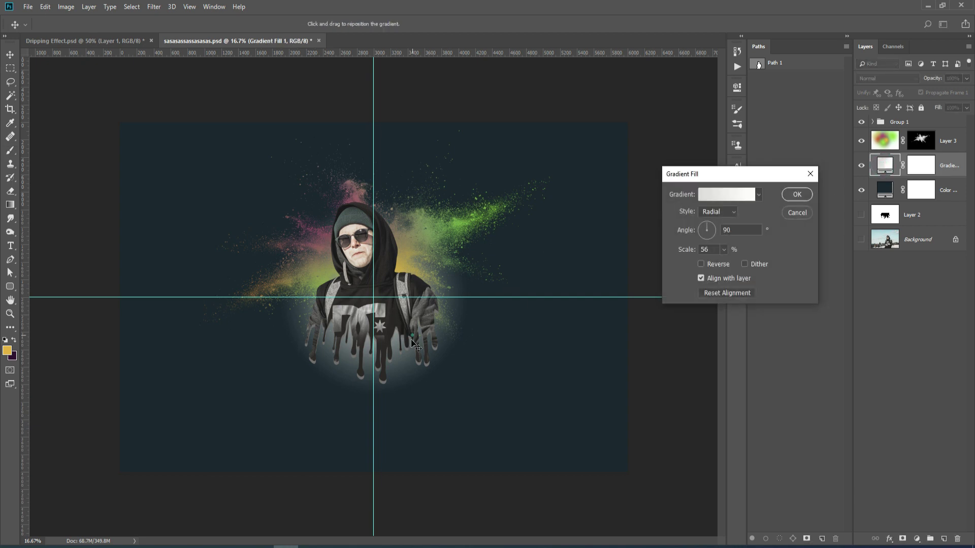
pyautogui.moveTo(409, 330); pyautogui.dragTo(411, 373)
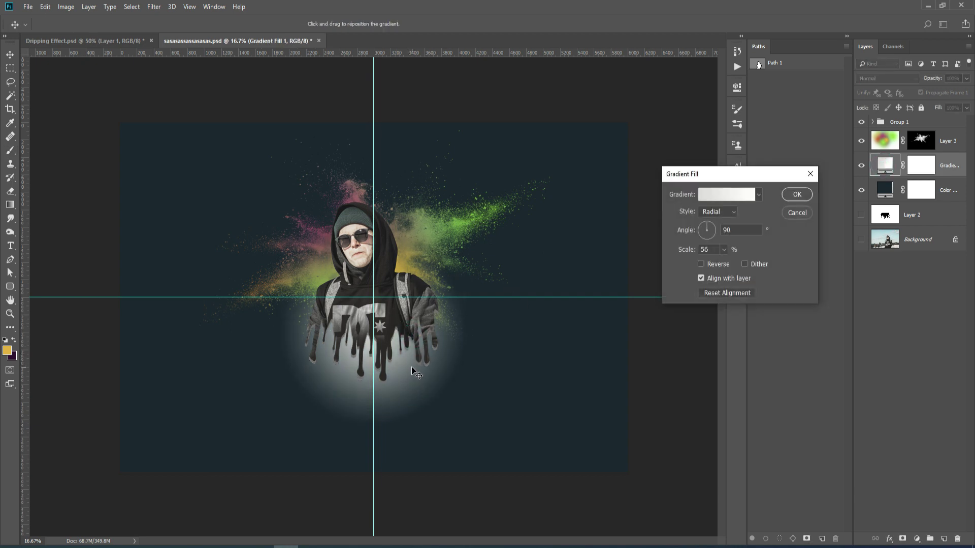
pyautogui.press('Return')
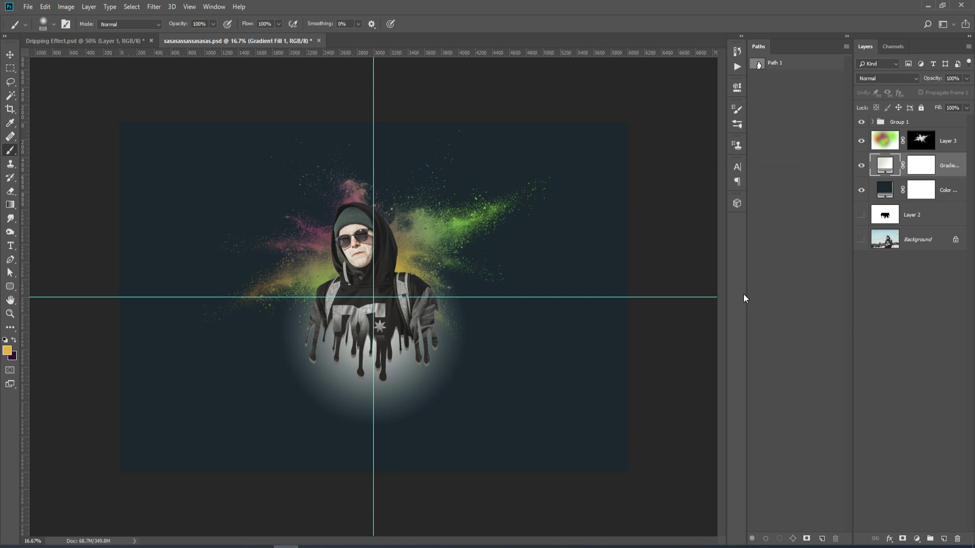
# Change the drip shadow's colour fill inside Group 1 to light green 74c36c, matching the green powder
pyautogui.click(872, 122)
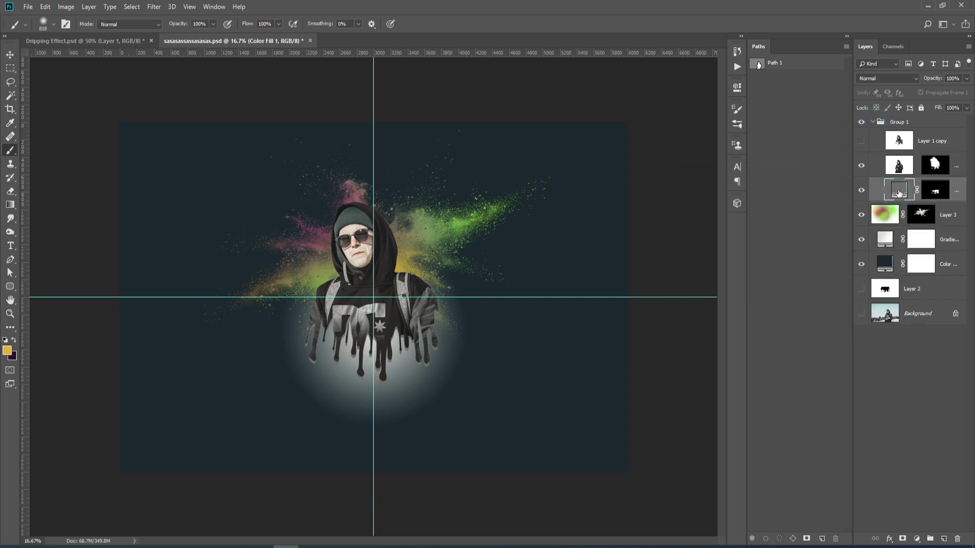
pyautogui.doubleClick(899, 190)
pyautogui.moveTo(827, 309)
pyautogui.mouseDown()
pyautogui.moveTo(830, 256)
pyautogui.moveTo(807, 263)
pyautogui.moveTo(822, 246)
pyautogui.moveTo(820, 267)
pyautogui.moveTo(773, 272)
pyautogui.moveTo(761, 246)
pyautogui.mouseUp()
pyautogui.click(467, 226)
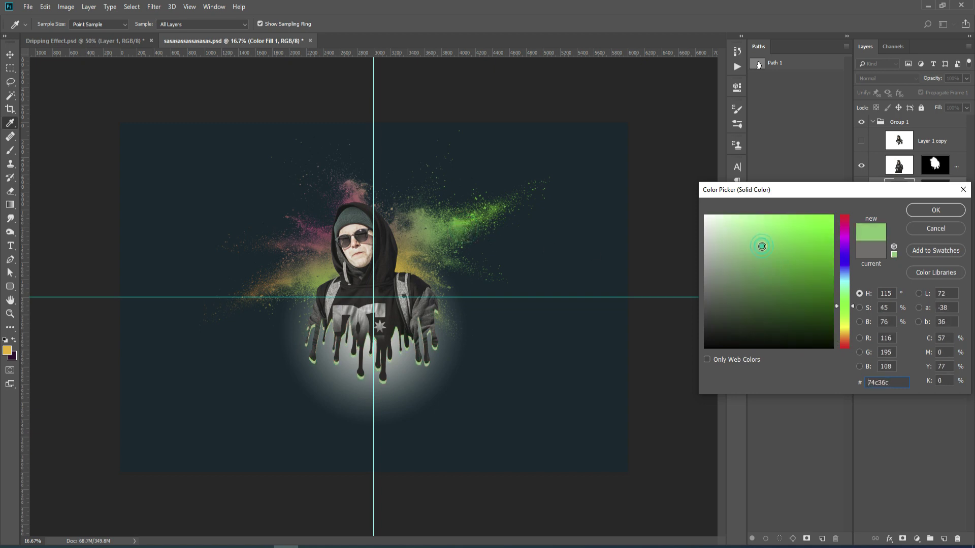
pyautogui.click(934, 210)
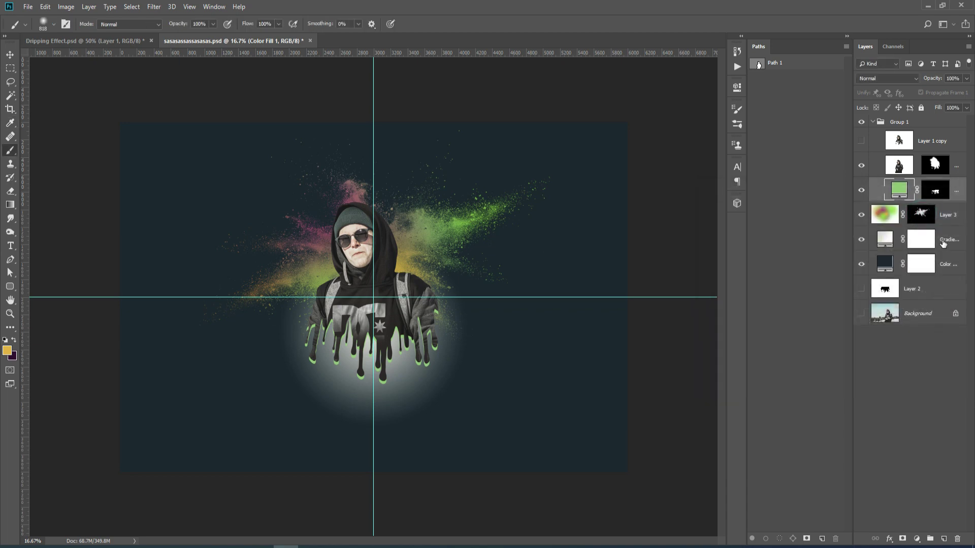
# Lower the radial gradient glow layer's opacity to 89% and hide the guides
pyautogui.click(885, 250)
pyautogui.moveTo(934, 80); pyautogui.dragTo(928, 82)
pyautogui.hotkey('ctrl', '0')
pyautogui.hotkey('ctrl', ';')
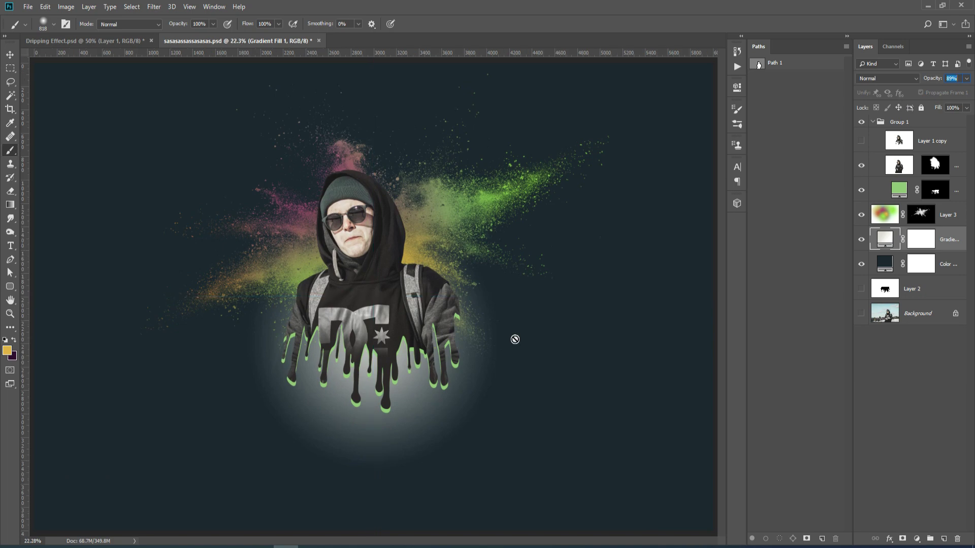
# Compare the composition with the original photo by isolating the Background layer and restoring the other layers
pyautogui.keyDown('alt'); pyautogui.click(862, 308); pyautogui.keyUp('alt')
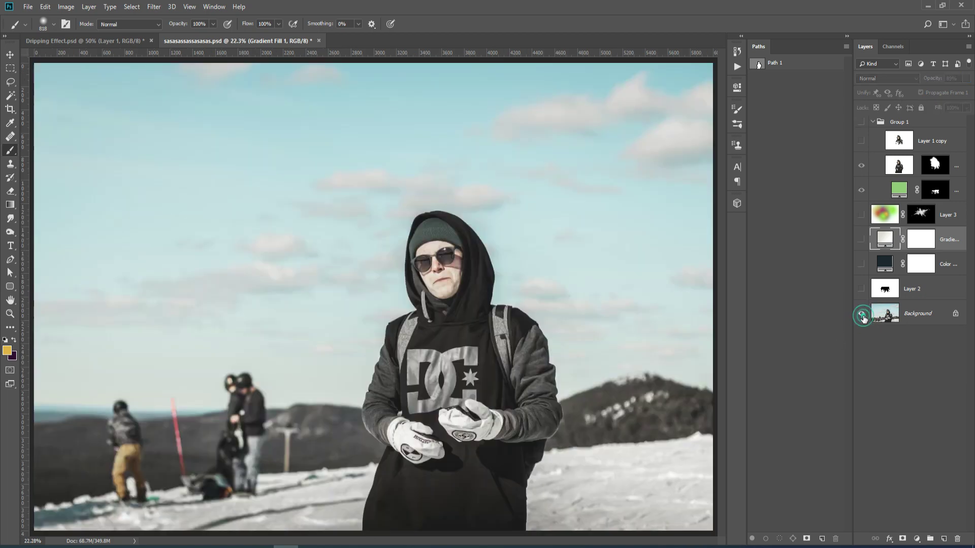
pyautogui.keyDown('alt'); pyautogui.click(862, 305); pyautogui.keyUp('alt')
# Add a linear yellow-to-transparent Gradient Fill layer at 90° and 100% scale above Layer 1 copy in Group 1
pyautogui.click(927, 144)
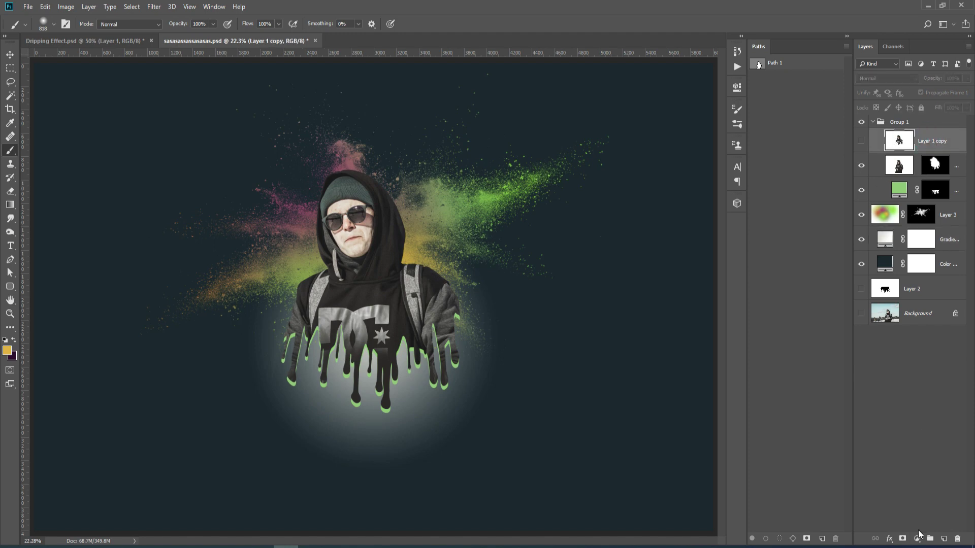
pyautogui.click(917, 538)
pyautogui.click(903, 365)
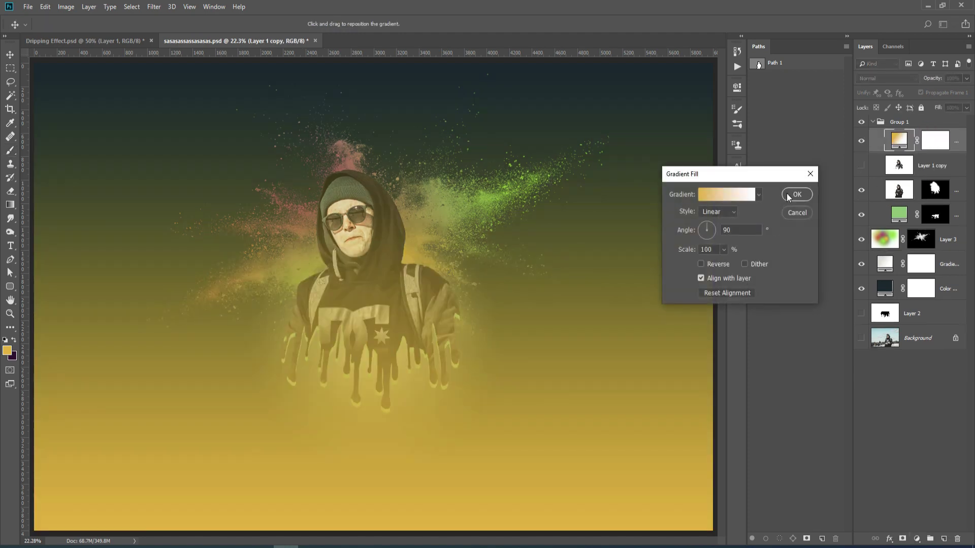
pyautogui.click(712, 265)
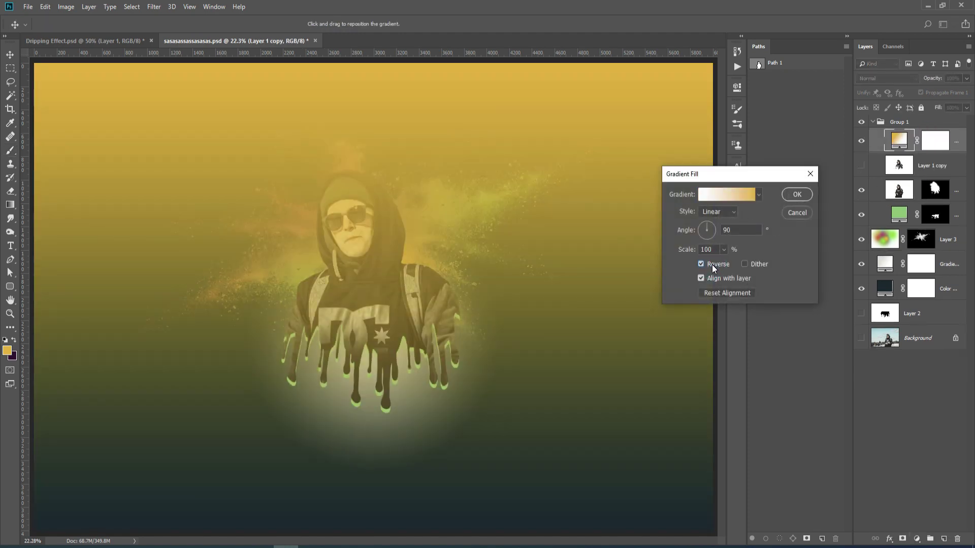
pyautogui.click(713, 265)
pyautogui.click(795, 194)
pyautogui.press('b')
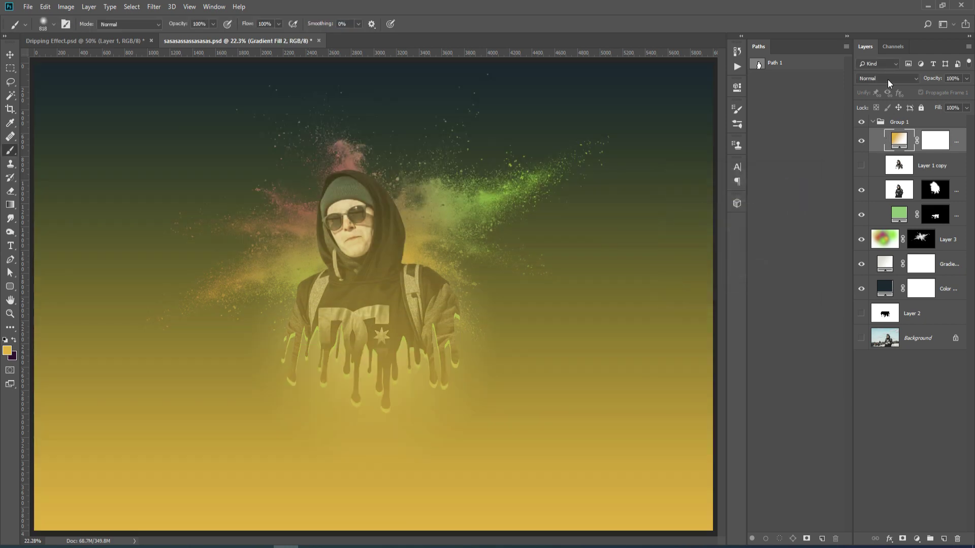
# Move the yellow gradient fill below Layer 1 copy and clip it to the masked portrait layer in Group 1
pyautogui.keyDown('alt'); pyautogui.click(917, 150); pyautogui.keyUp('alt')
pyautogui.keyDown('alt'); pyautogui.click(918, 152); pyautogui.keyUp('alt')
pyautogui.moveTo(918, 153); pyautogui.dragTo(915, 178)
pyautogui.keyDown('alt'); pyautogui.click(915, 179); pyautogui.keyUp('alt')
# Set the clipped yellow gradient fill's blend mode to Color Burn
pyautogui.click(888, 78)
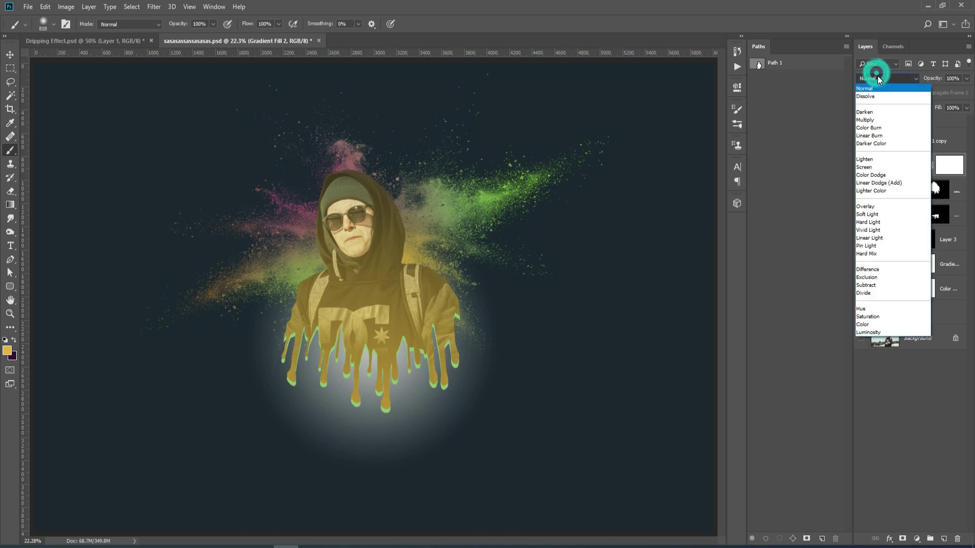
pyautogui.click(876, 109)
pyautogui.press('Down')
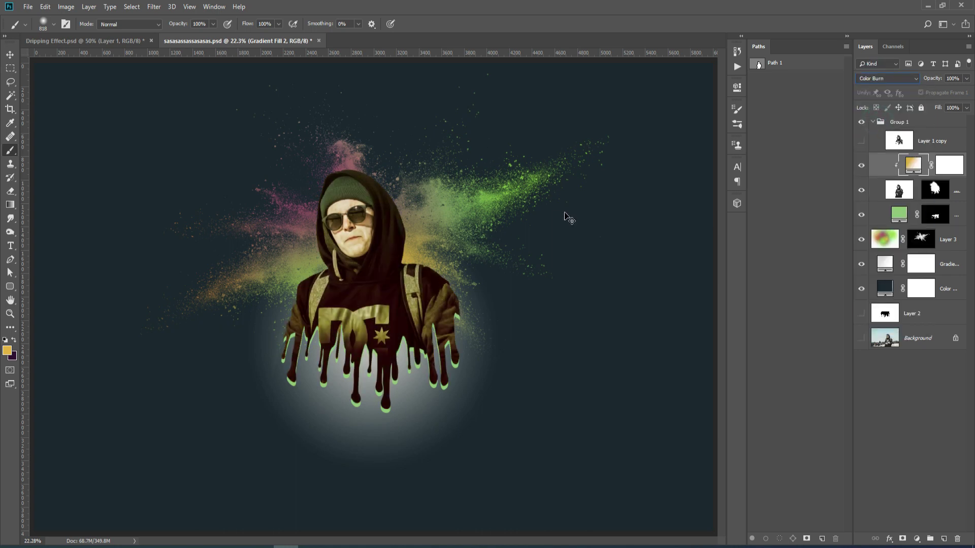
# Lower the radial glow layer's opacity to 60% and reduce its gradient scale for a smaller glow behind the drips
pyautogui.click(937, 263)
pyautogui.click(931, 78)
pyautogui.moveTo(931, 79); pyautogui.dragTo(918, 80)
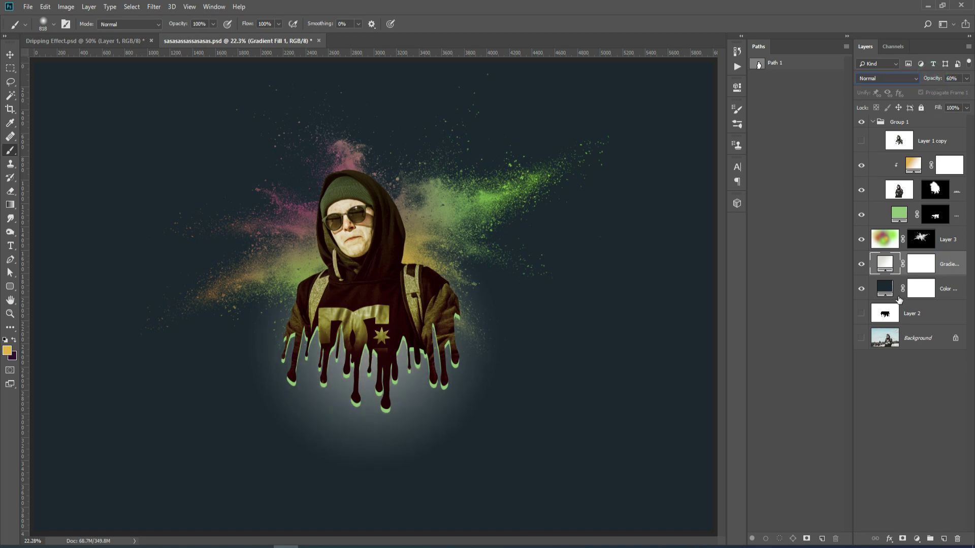
pyautogui.doubleClick(896, 269)
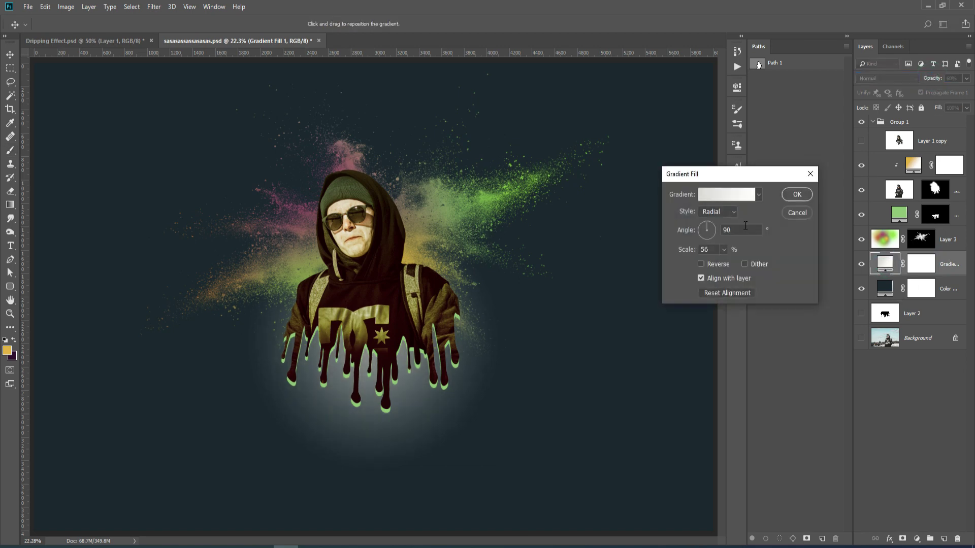
pyautogui.moveTo(722, 264); pyautogui.dragTo(724, 265)
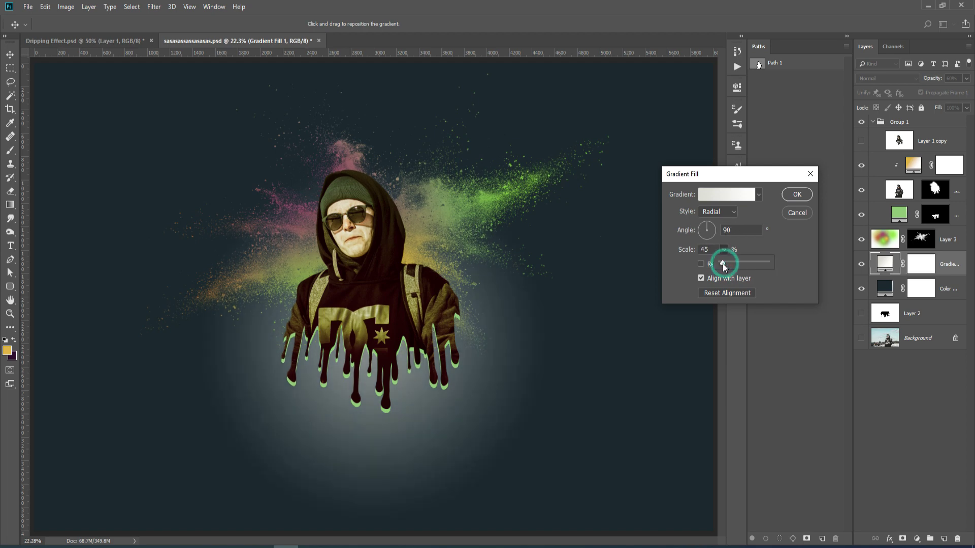
pyautogui.click(798, 194)
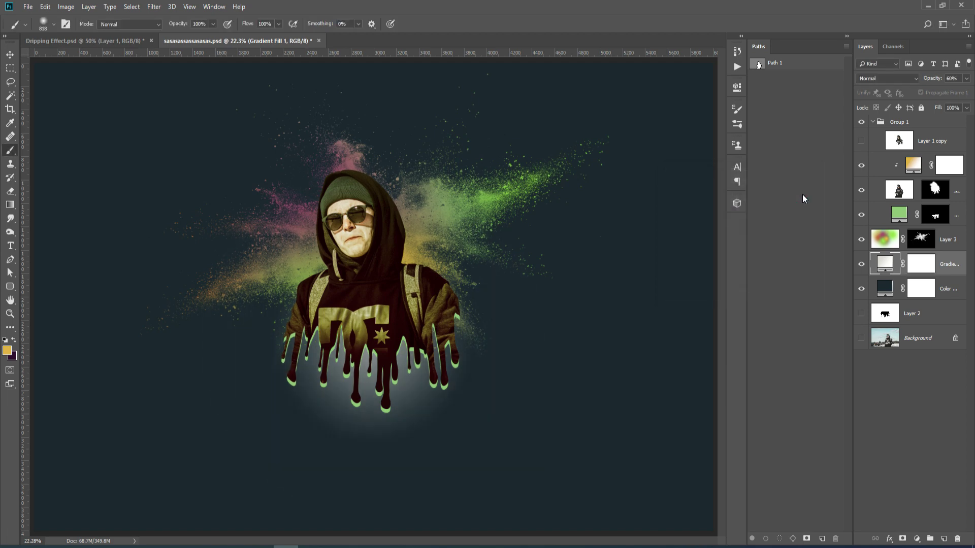